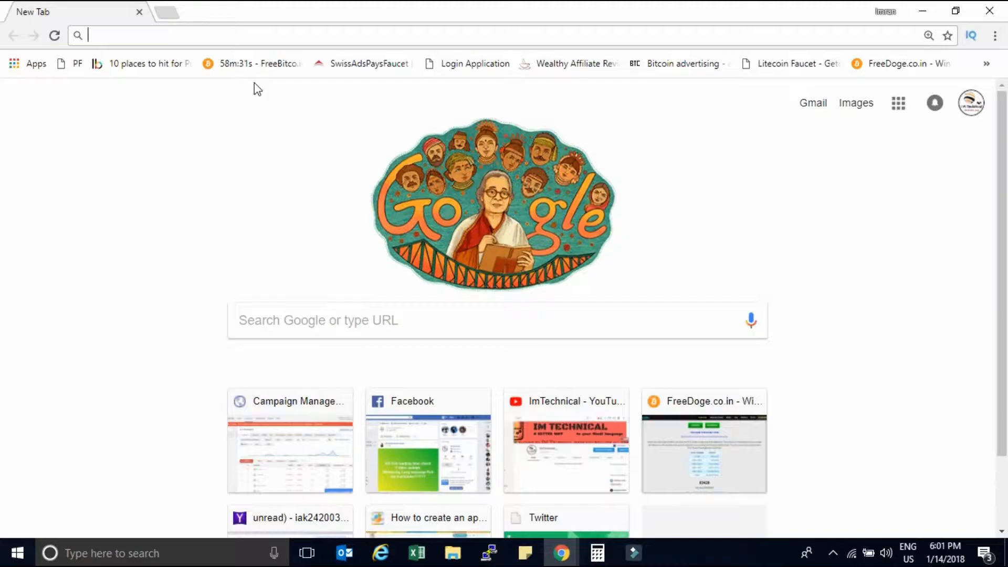
Go to wix.com, start a new website, and sign in with the Google account.
text(wix)
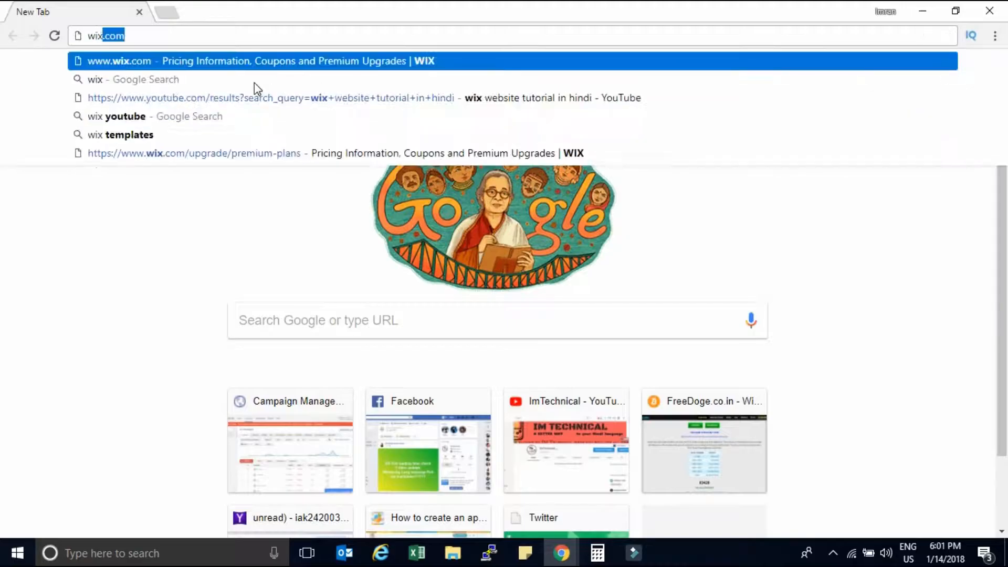
key(Return)
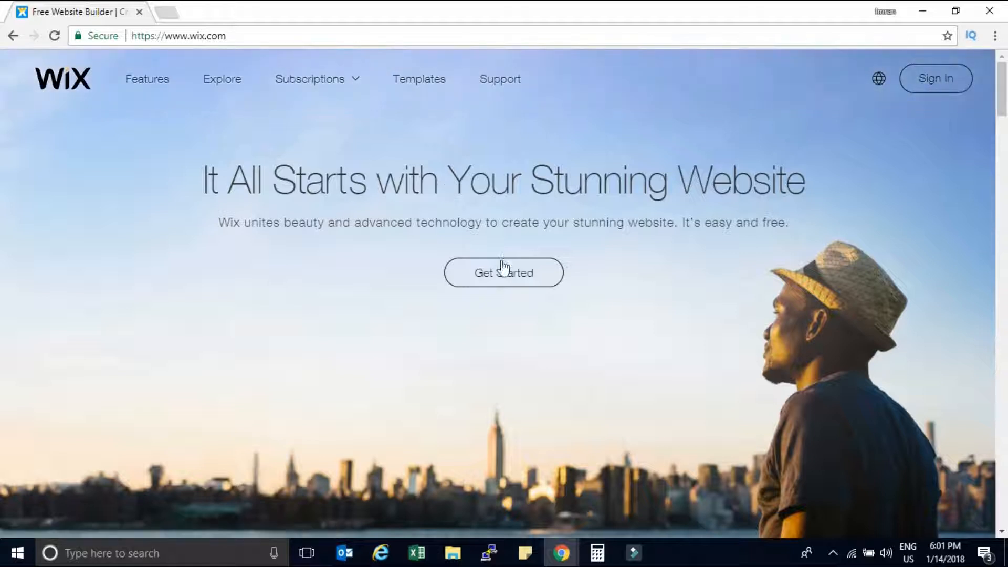
click(496, 276)
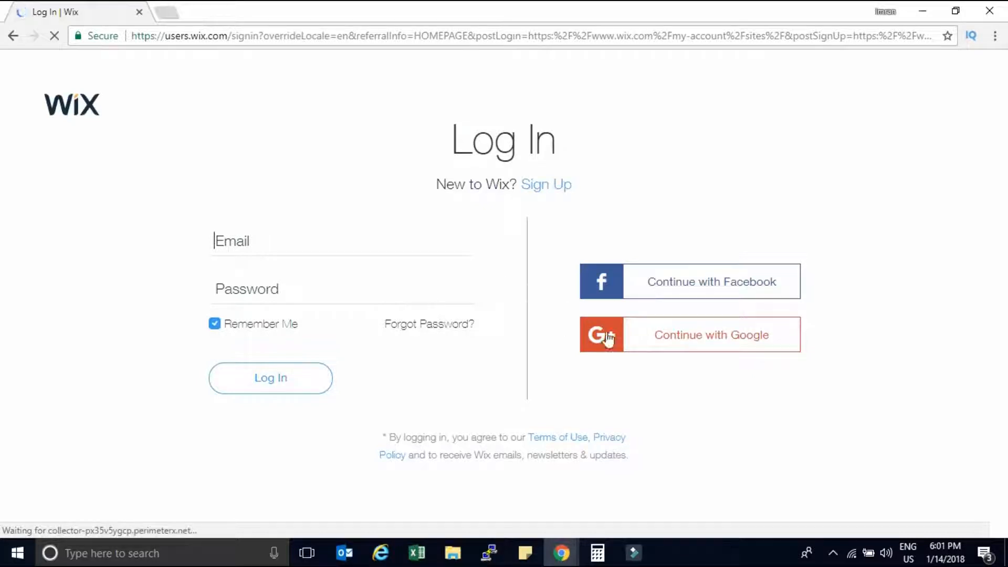
click(688, 345)
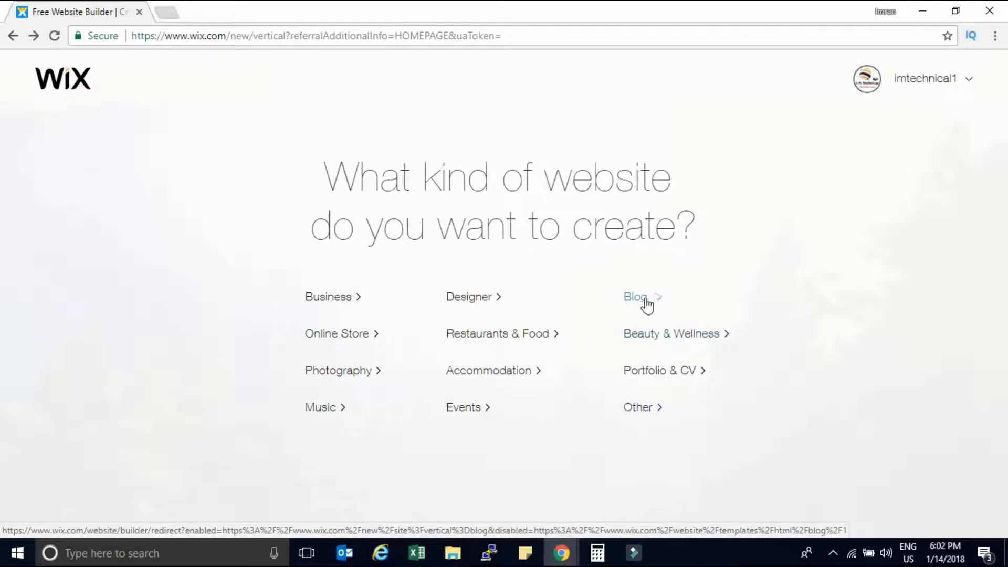
Choose the Other website type and let Wix ADI create the website.
click(654, 418)
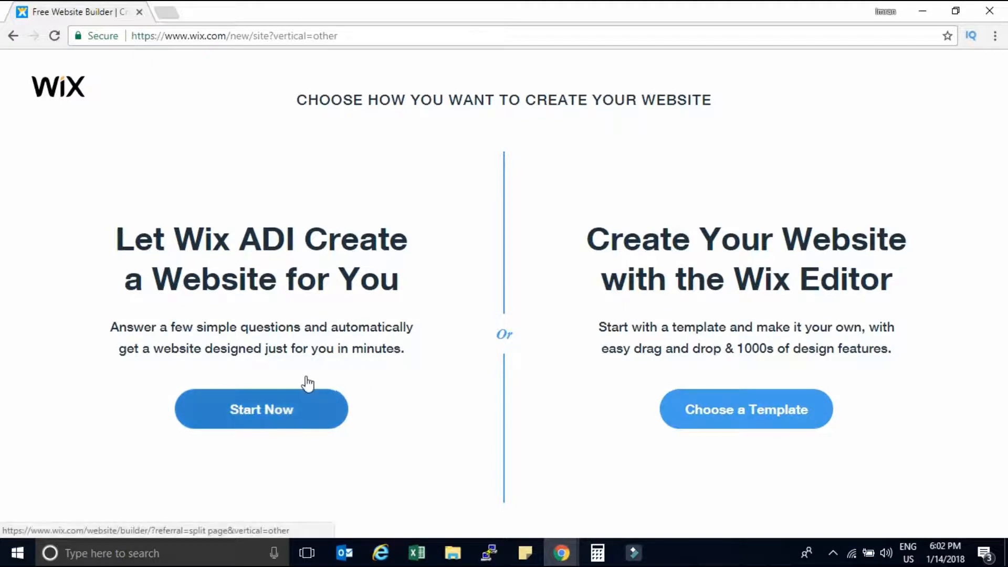
click(259, 412)
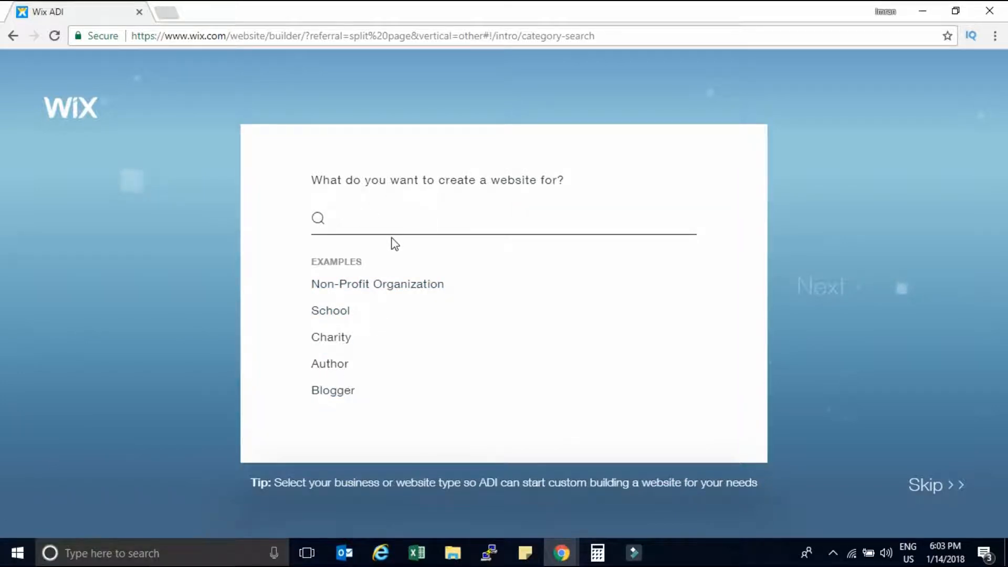
Search 'blogger', pick Video Blogger as the site category, and continue.
text(blo)
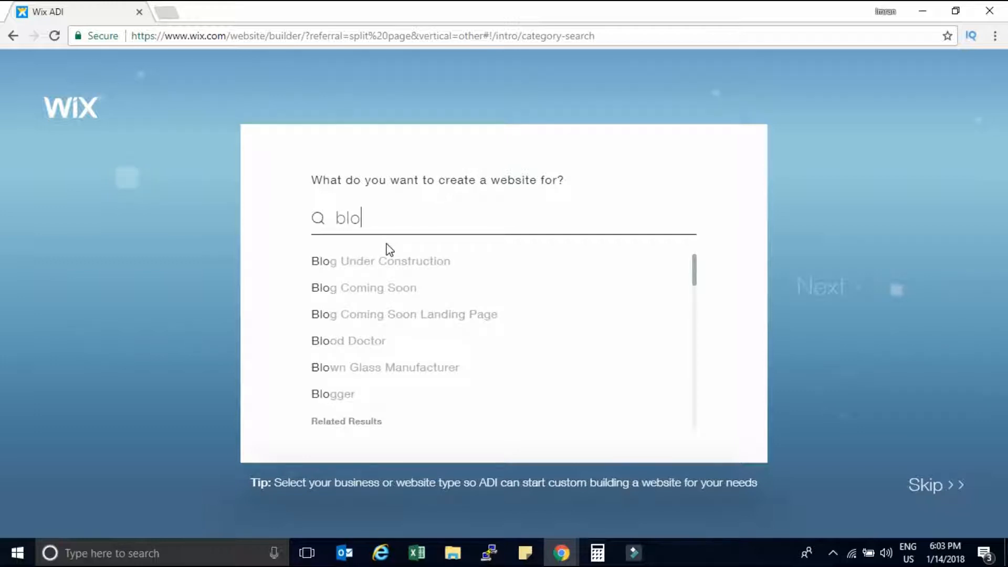
text(gger)
scroll(704, 301, down, 4)
scroll(704, 300, down, 1)
scroll(704, 307, down, 3)
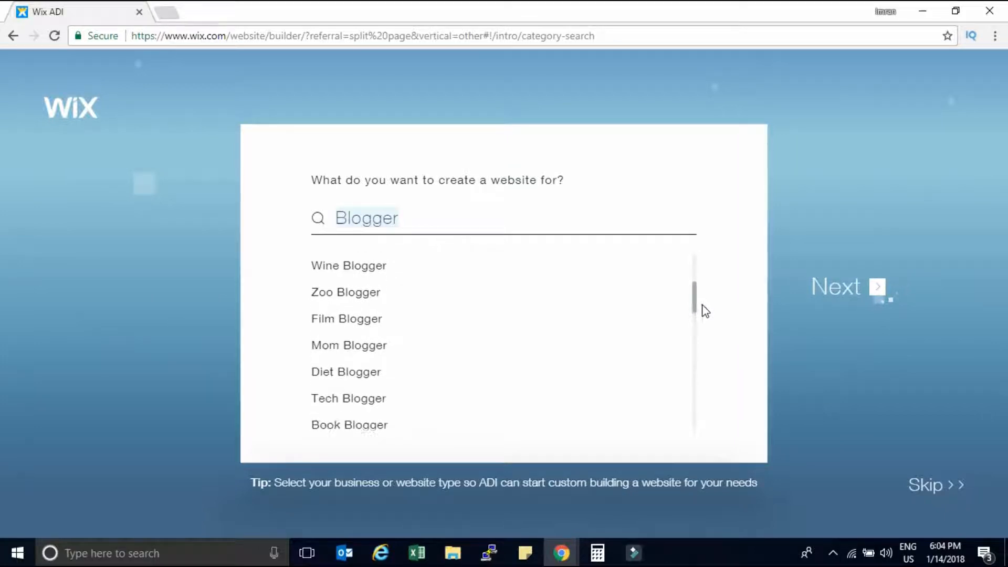
scroll(710, 320, down, 2)
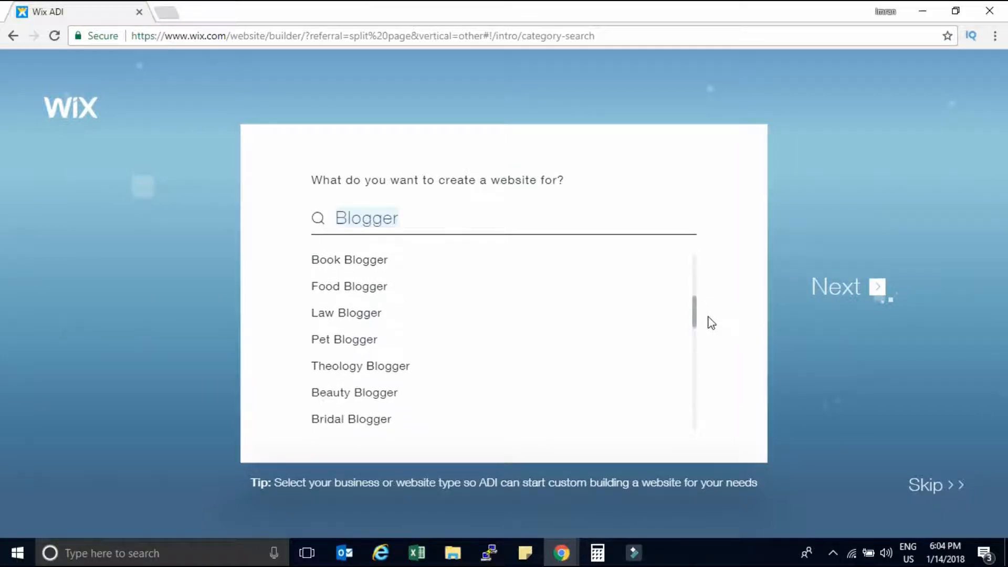
scroll(713, 327, down, 1)
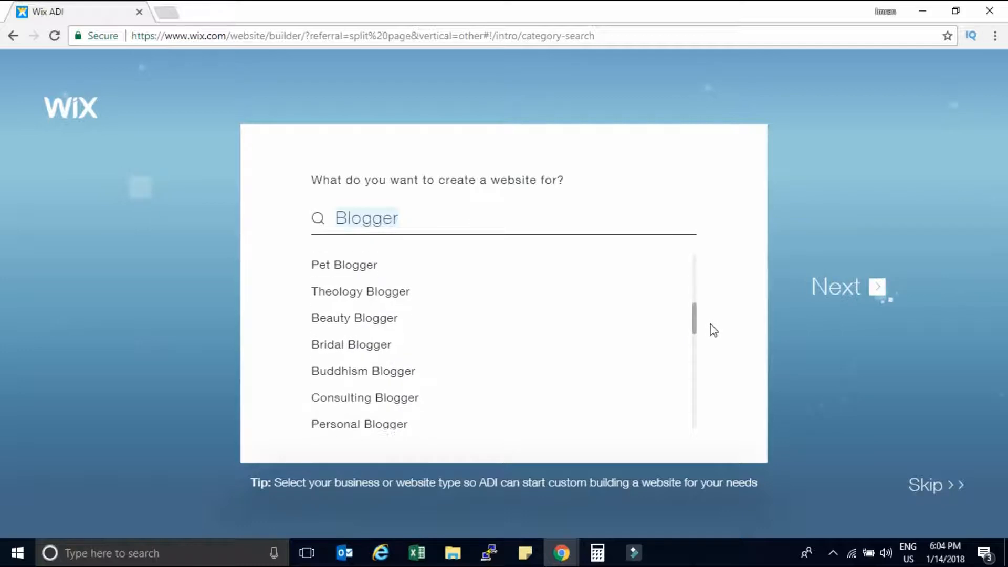
scroll(714, 331, down, 3)
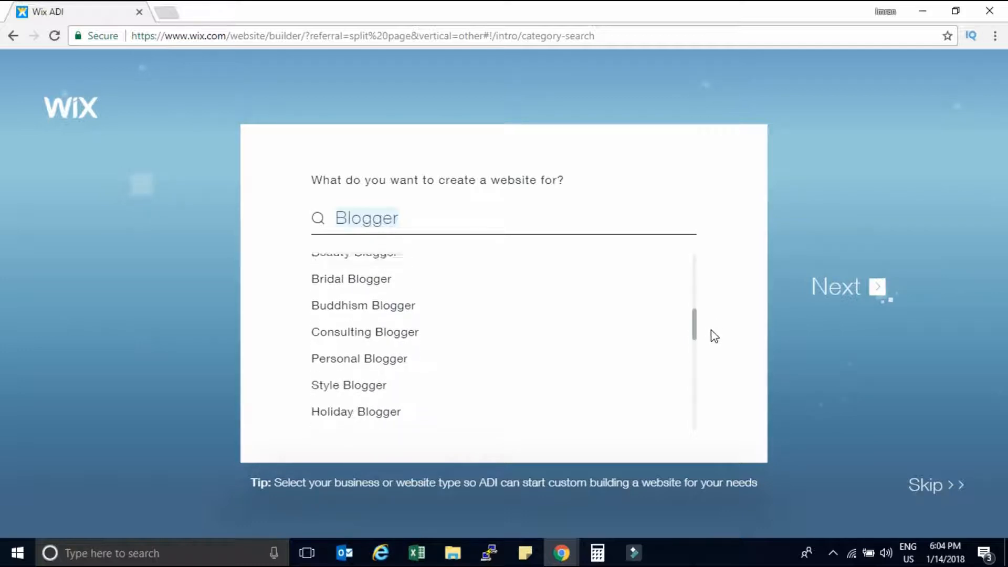
scroll(715, 342, down, 3)
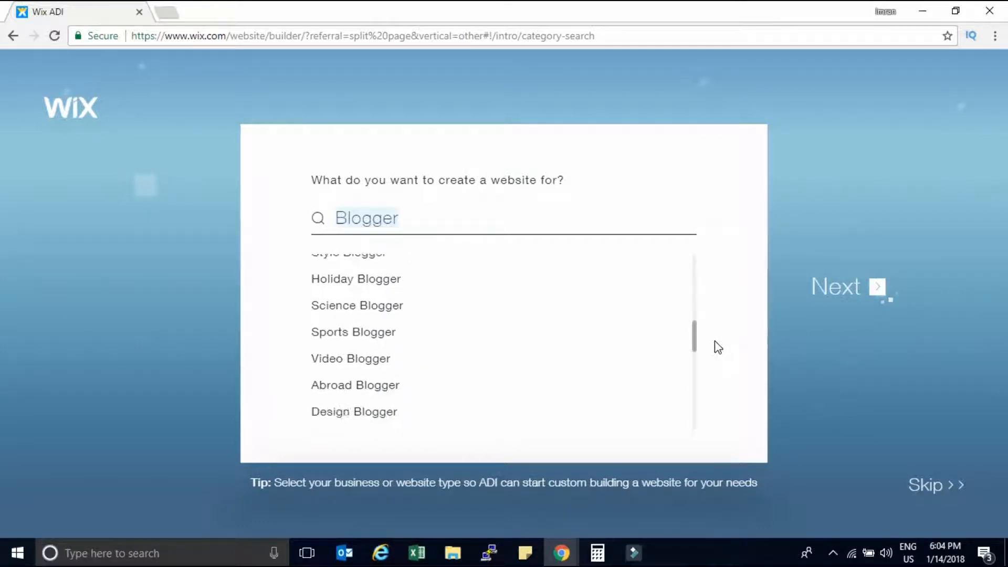
click(383, 355)
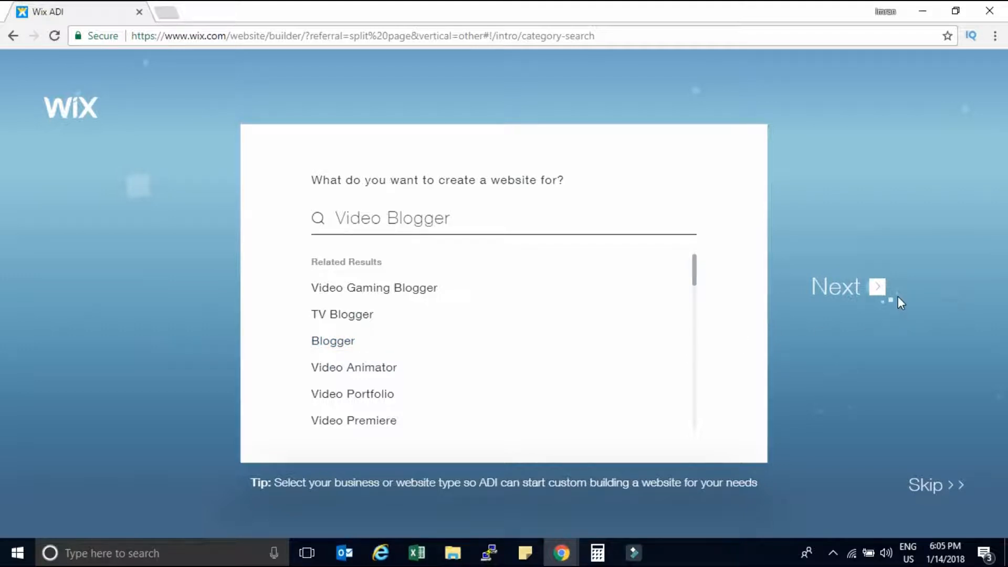
click(835, 293)
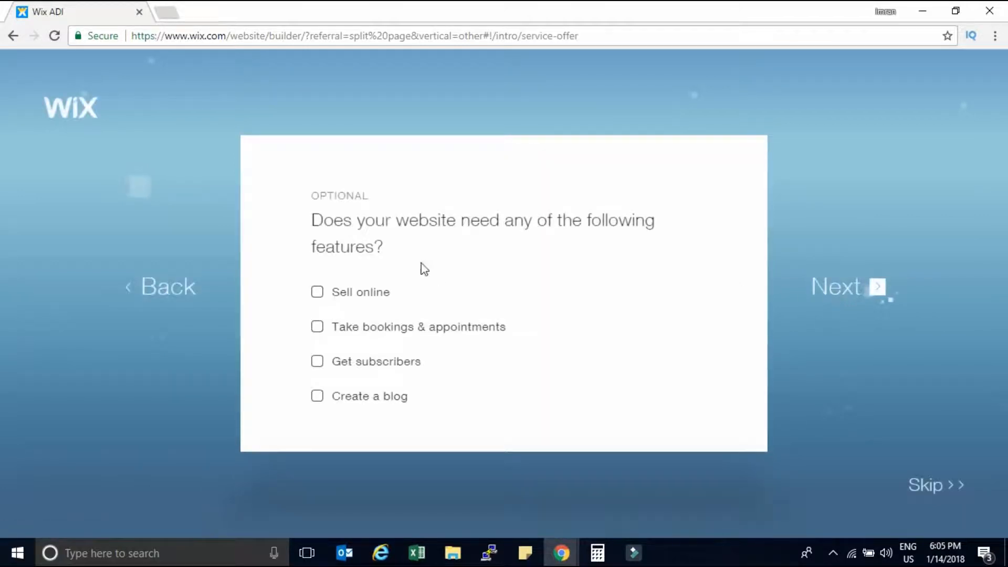
Add the Get subscribers feature, name the site 'imtechnical', and skip the business address.
click(317, 366)
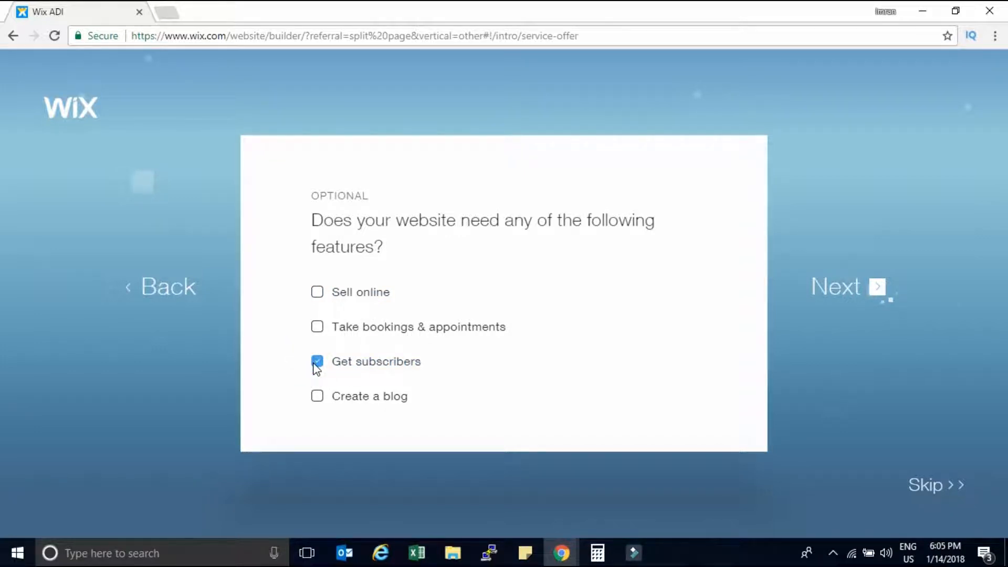
click(849, 290)
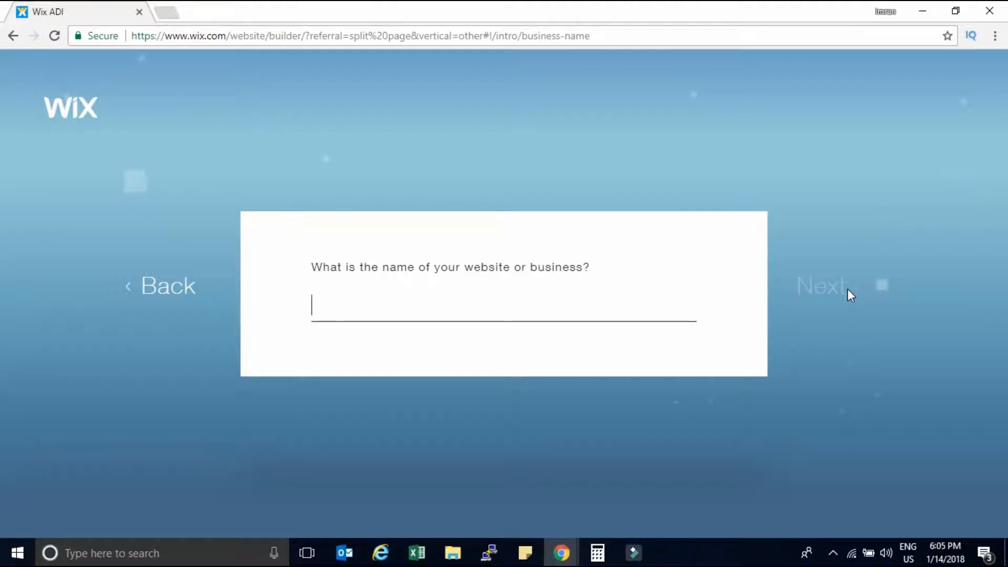
text(imtechnical)
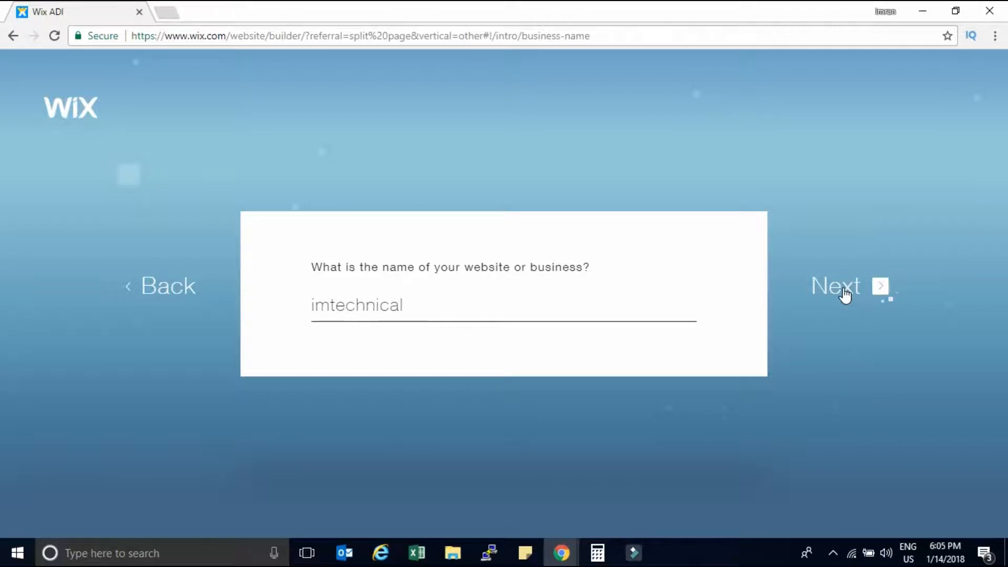
click(844, 295)
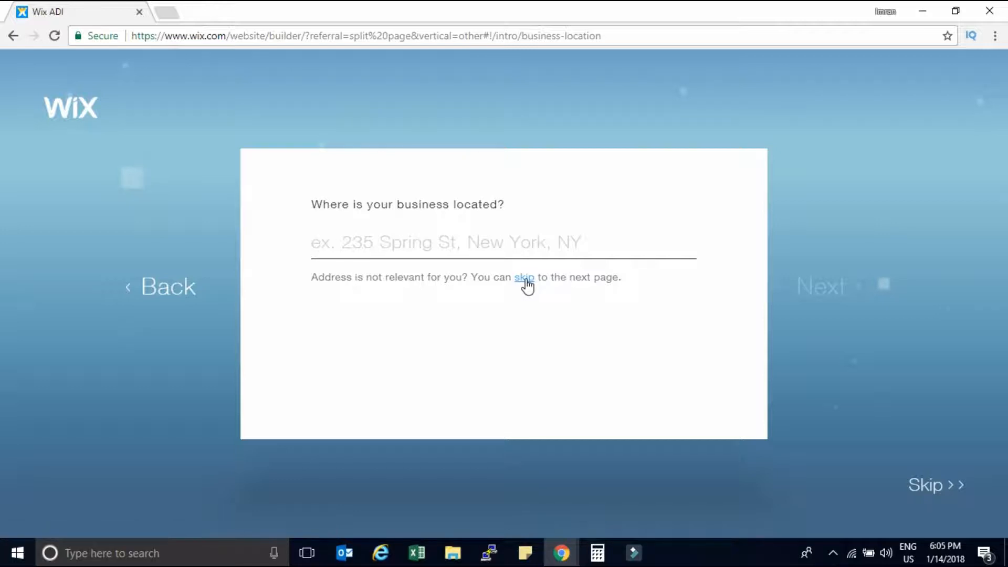
click(929, 485)
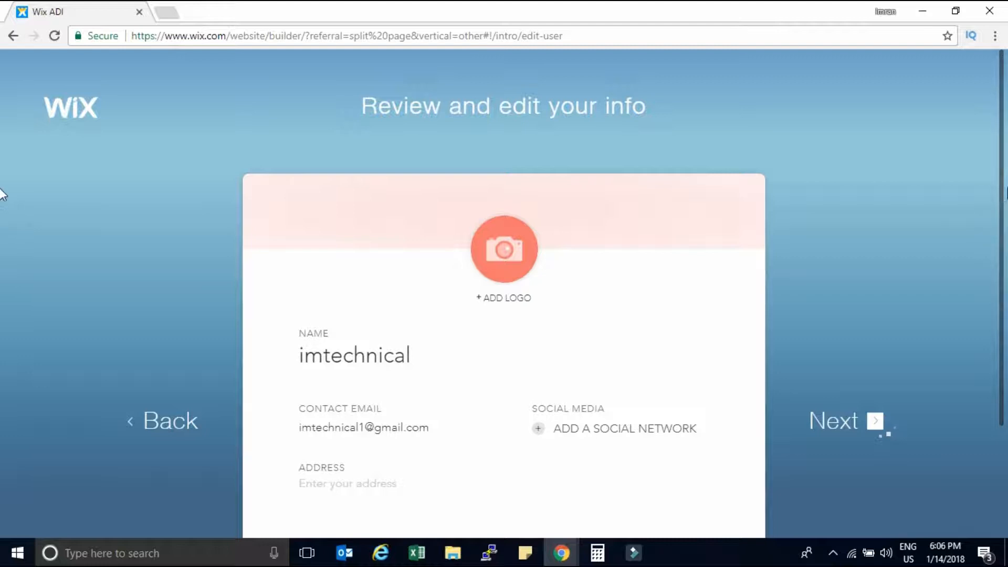
Upload Transparent Logo1.png as the site logo.
scroll(1, 210, down, 3)
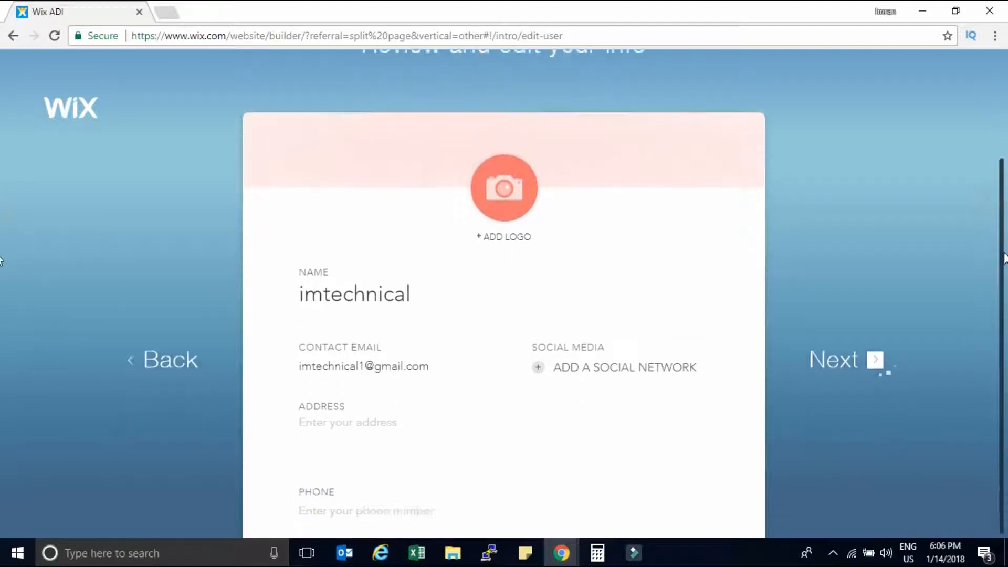
scroll(1, 336, down, 1)
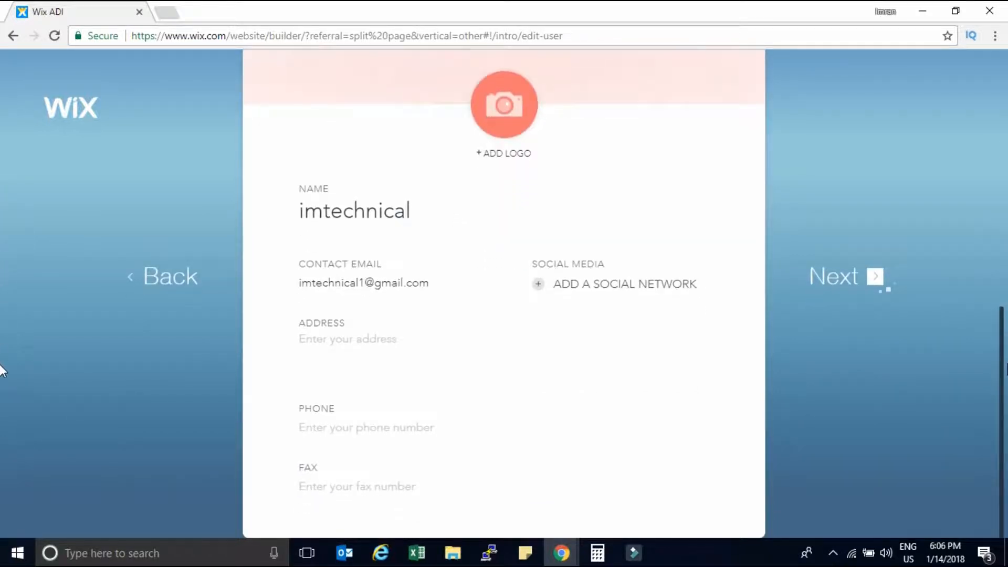
scroll(1, 225, up, 3)
click(493, 260)
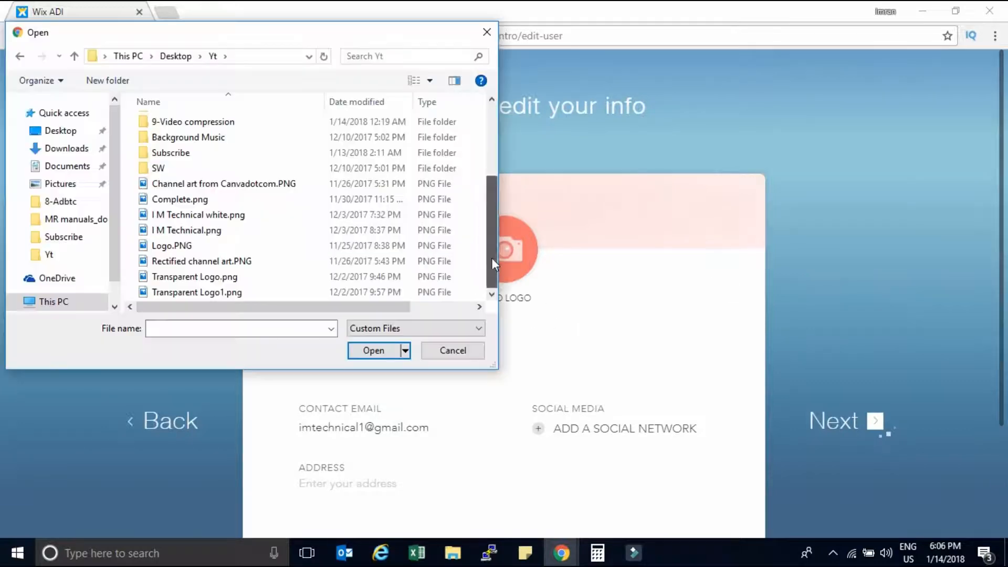
double_click(212, 292)
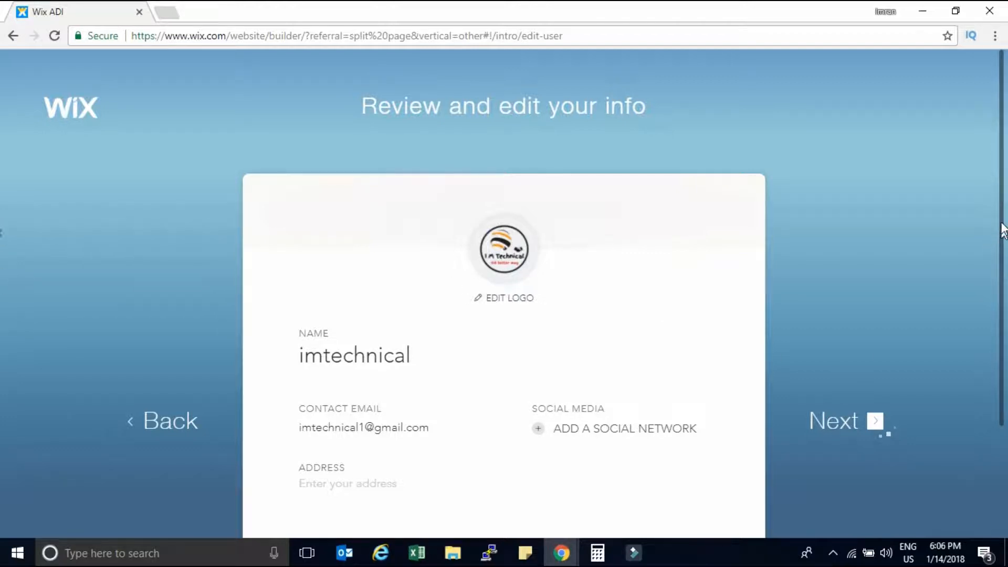
scroll(2, 294, down, 3)
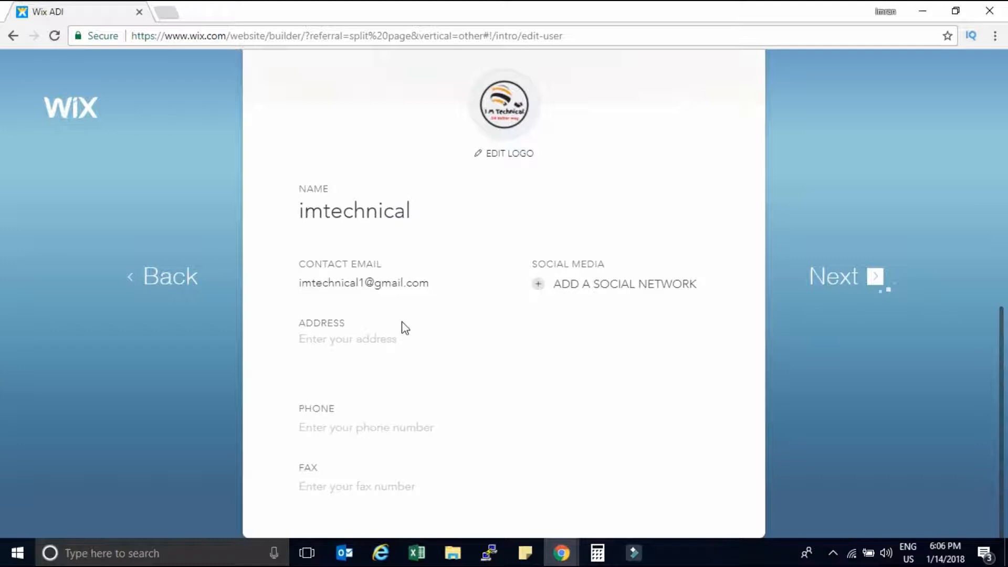
Paste the Facebook, Twitter and Instagram profile links into the Social Media fields.
click(538, 284)
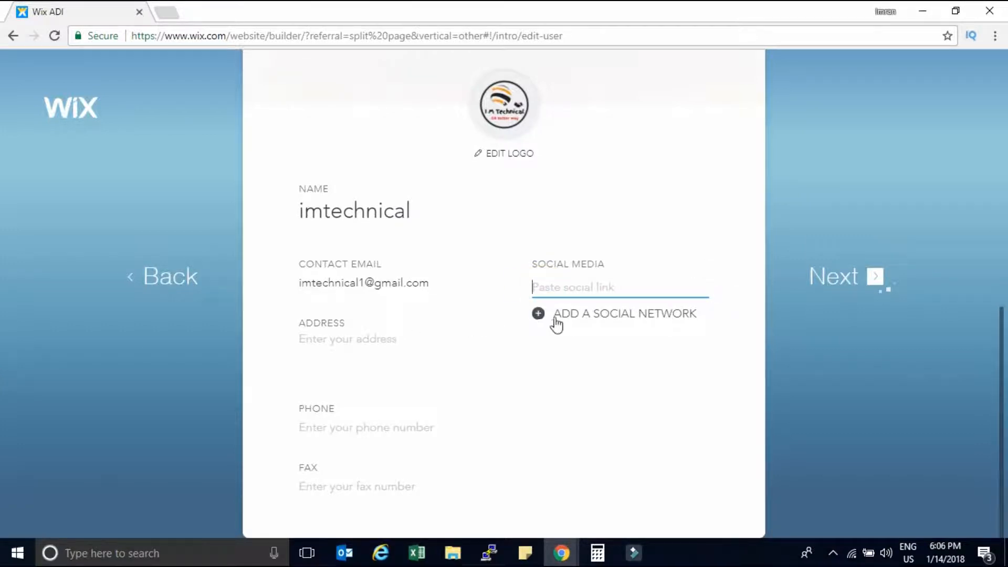
click(539, 314)
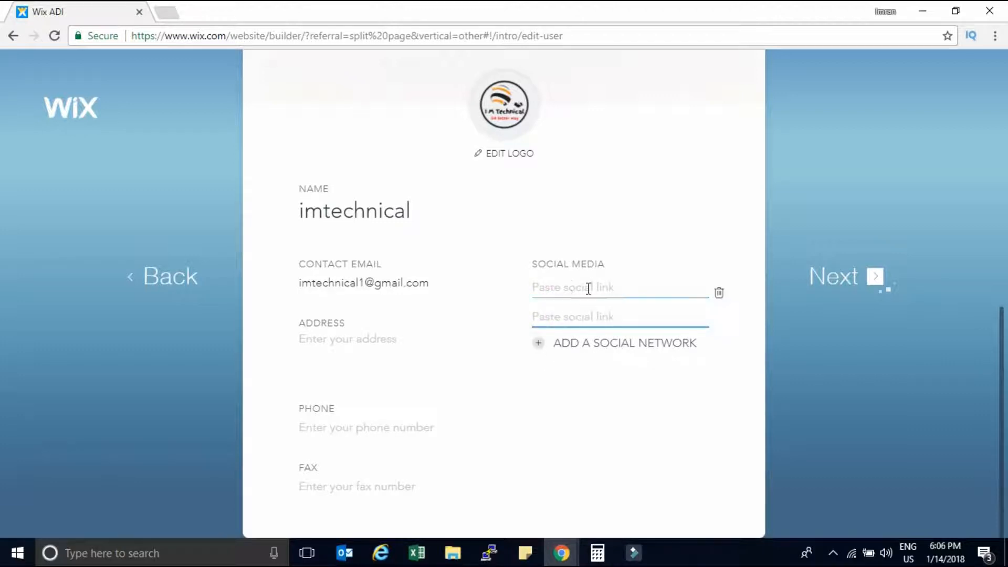
click(570, 287)
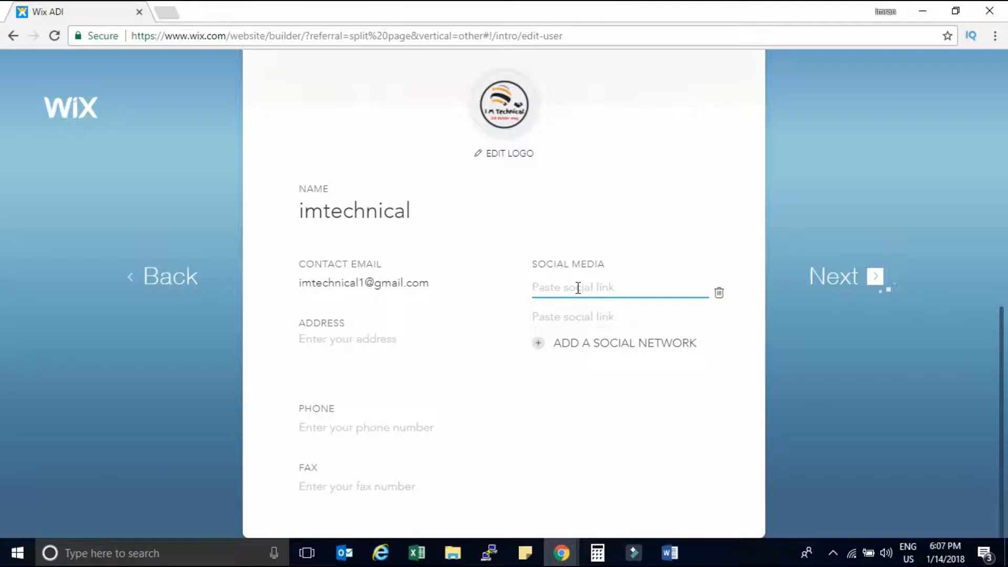
text(https://www.facebook.com/ImTechnical1)
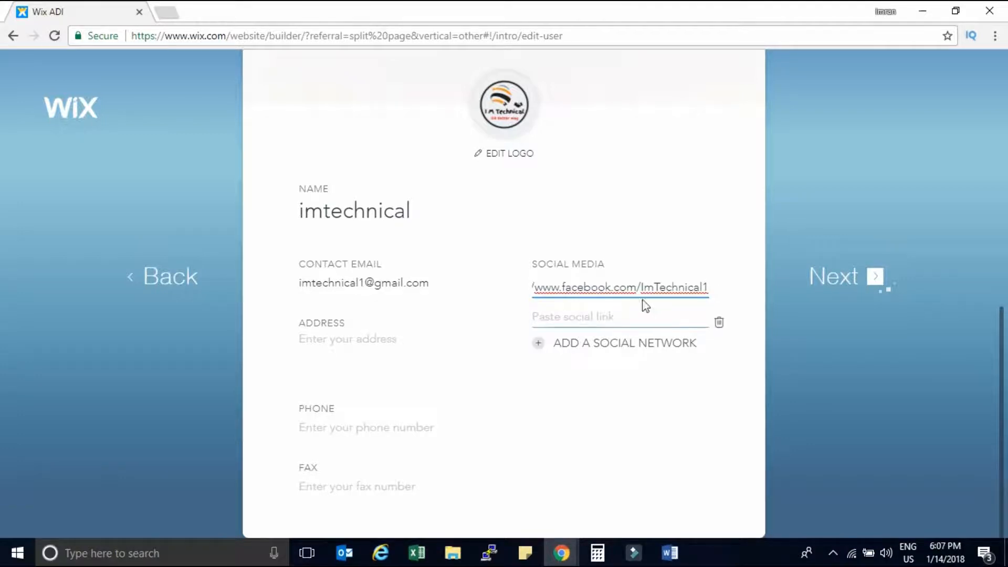
click(586, 293)
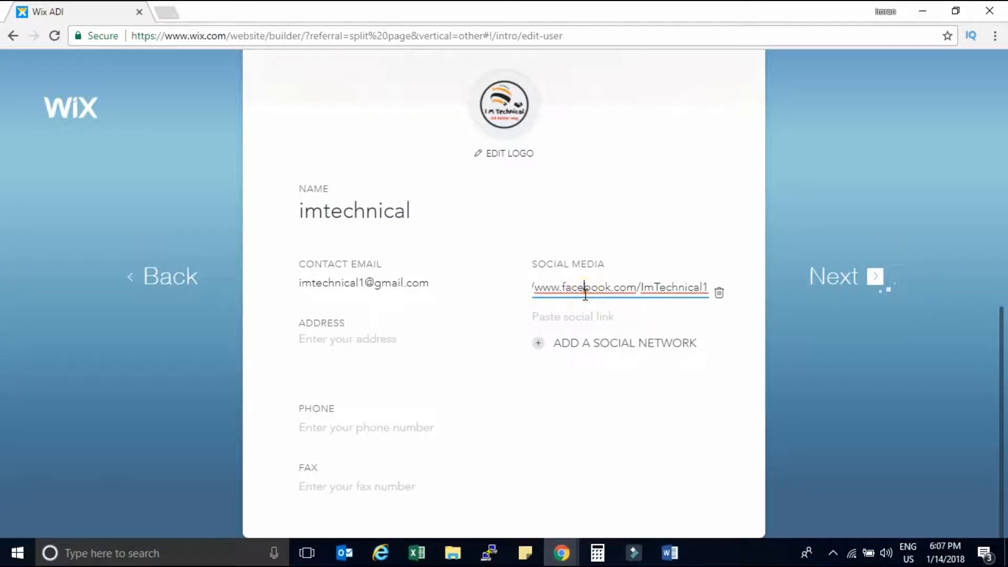
key(Home)
click(586, 316)
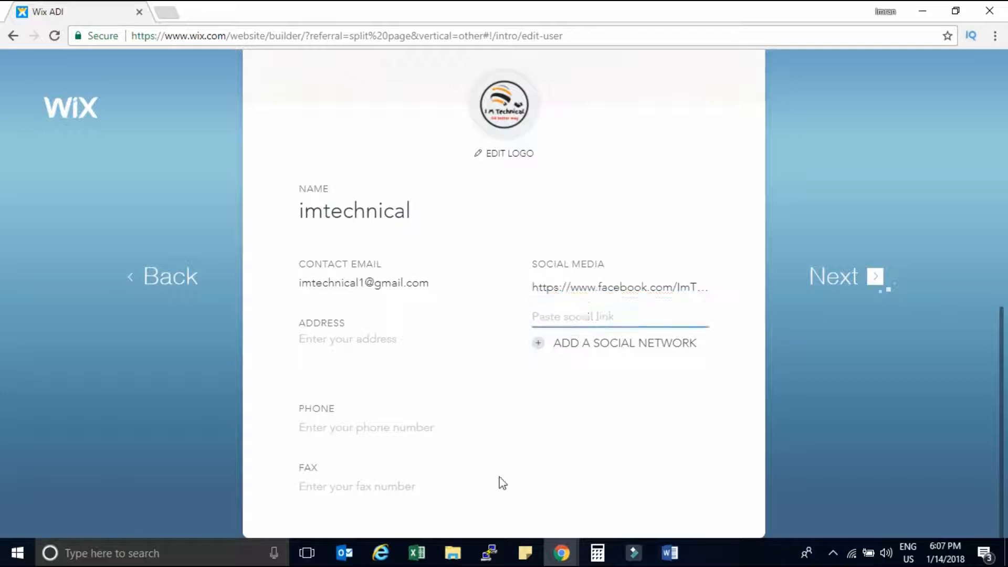
text(https://twitter.com/imtechnical1)
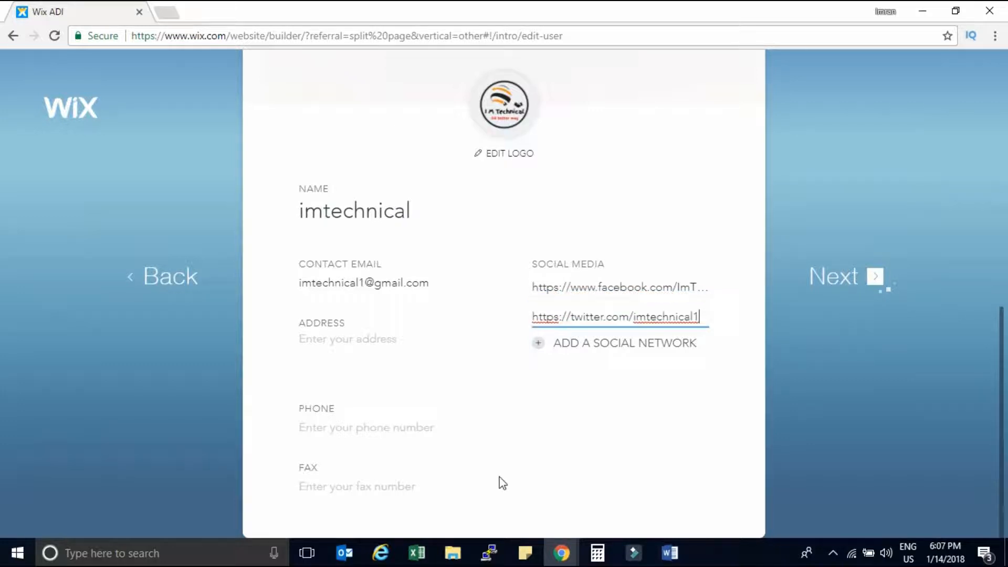
click(540, 346)
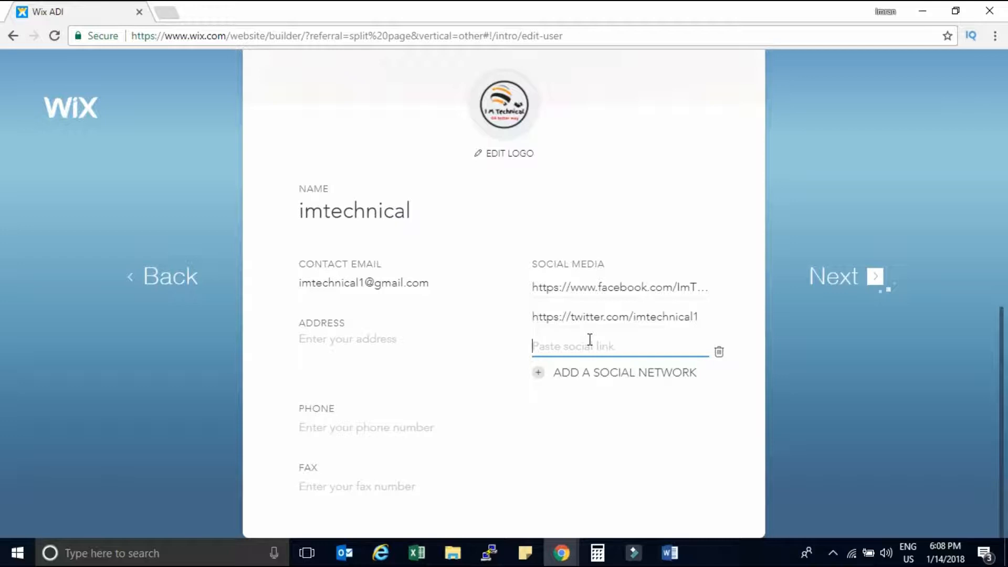
text(https://www.instagram.com/imtechnical/)
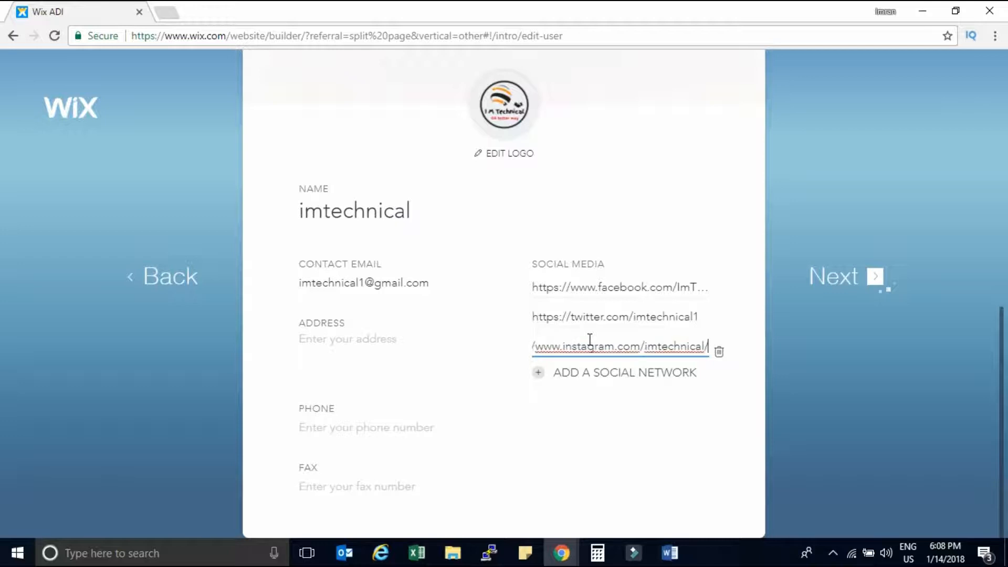
click(597, 403)
Enter India as the address and fill in the phone number, then continue.
click(381, 343)
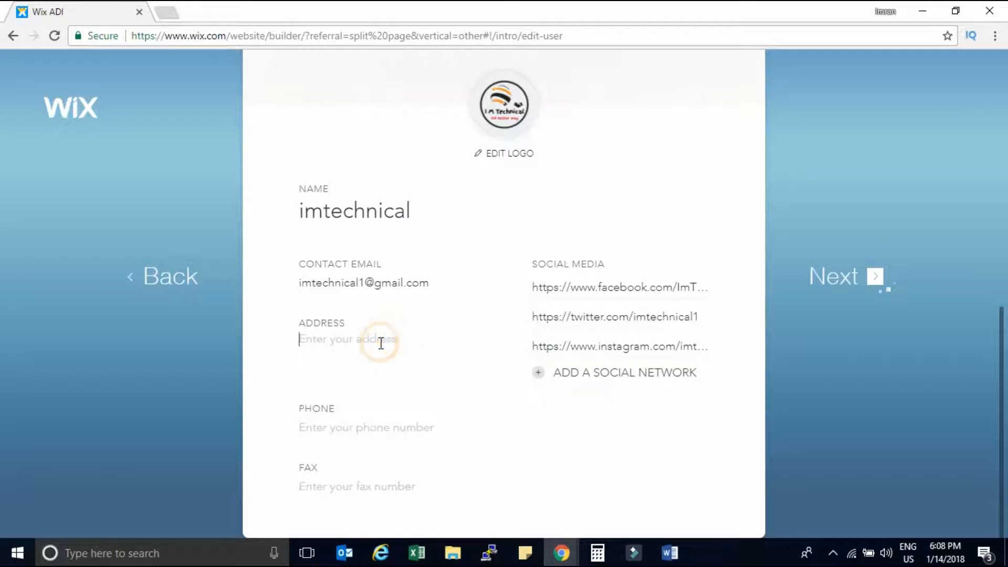
text(India)
key(Tab)
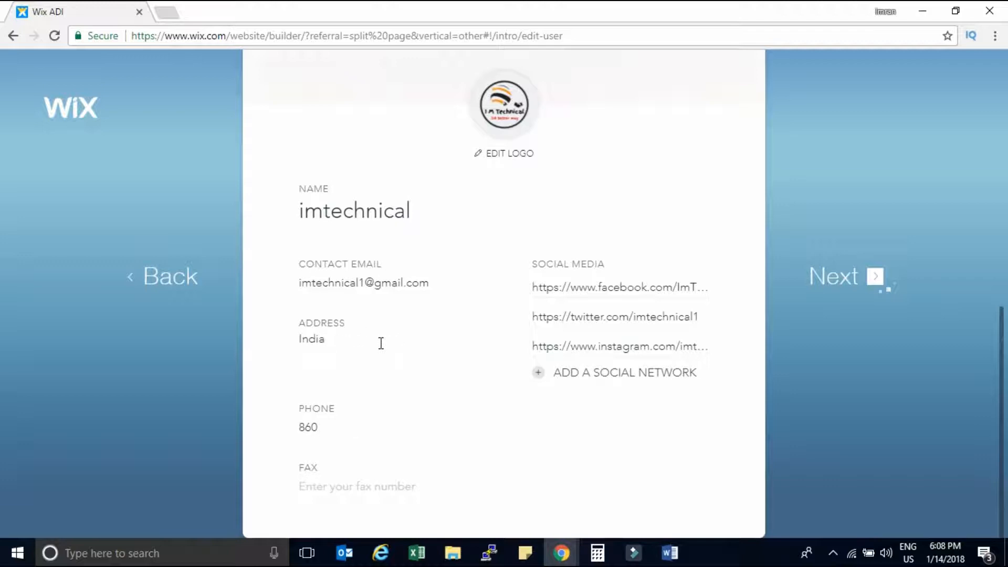
click(834, 281)
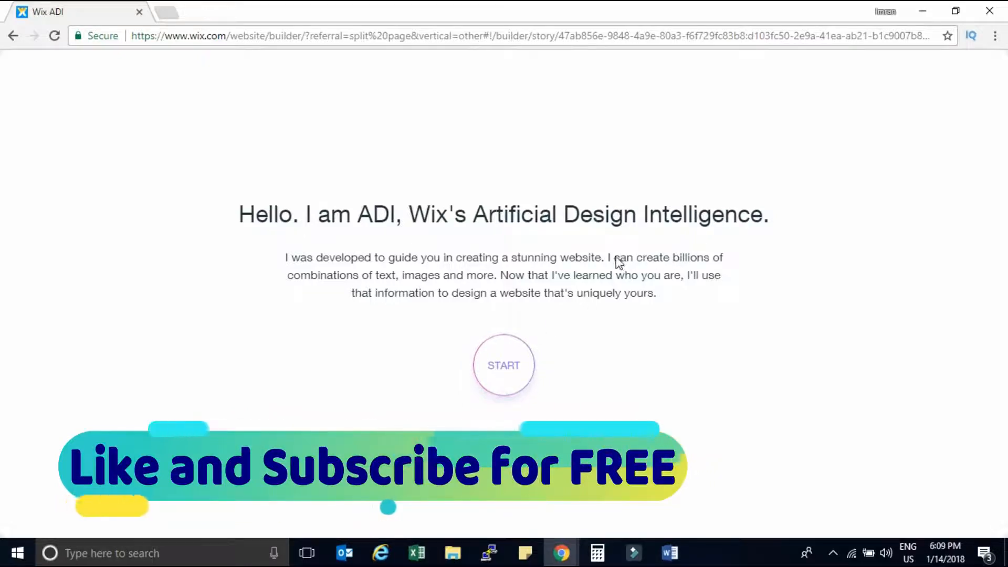
Choose the Unplugged style and accept the colour palette generated from the logo.
click(505, 367)
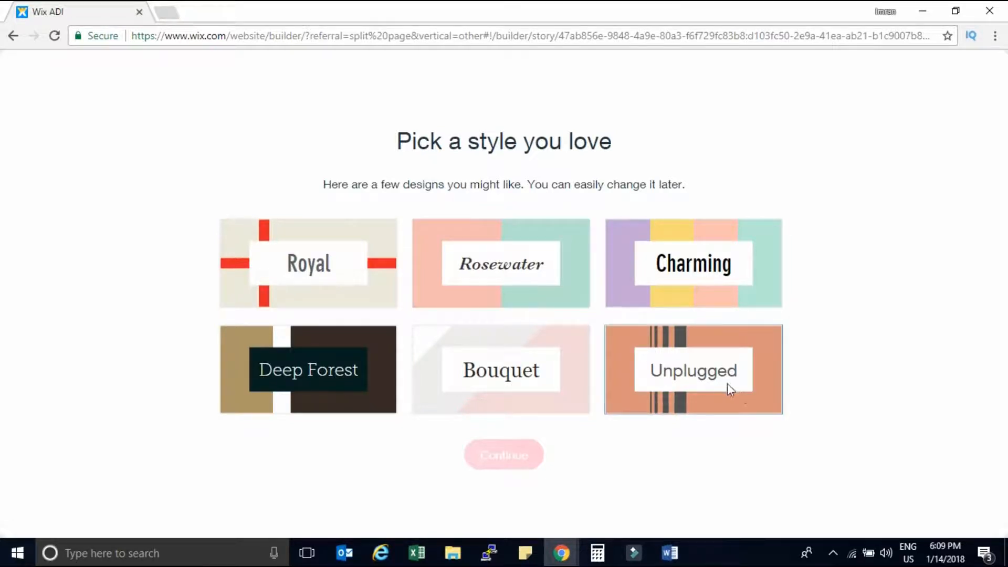
click(732, 406)
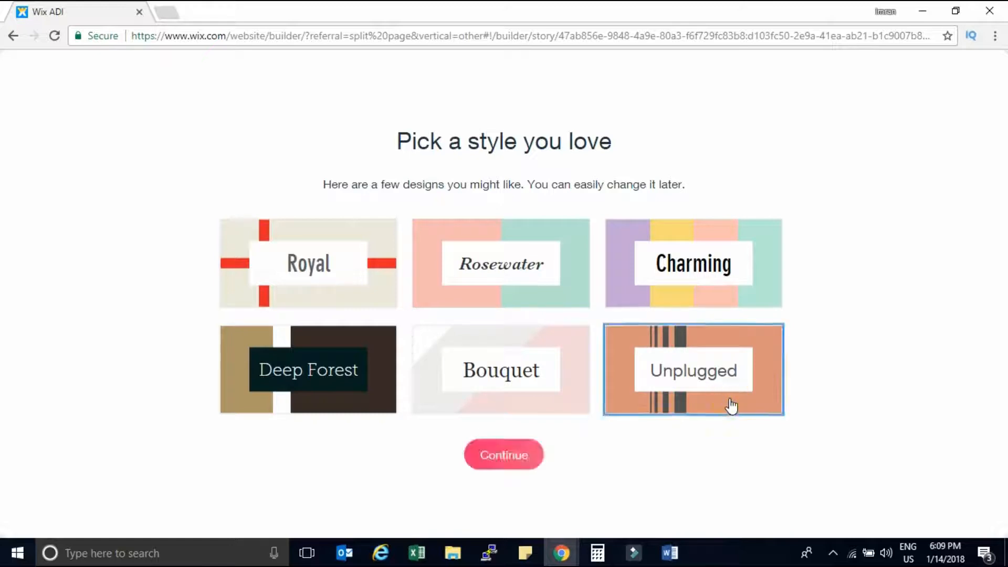
click(504, 457)
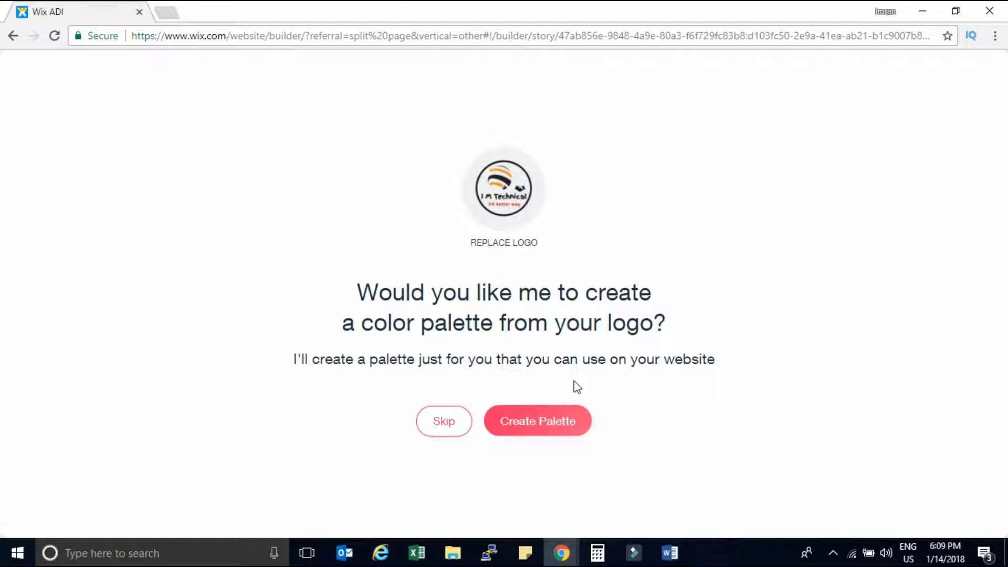
click(543, 426)
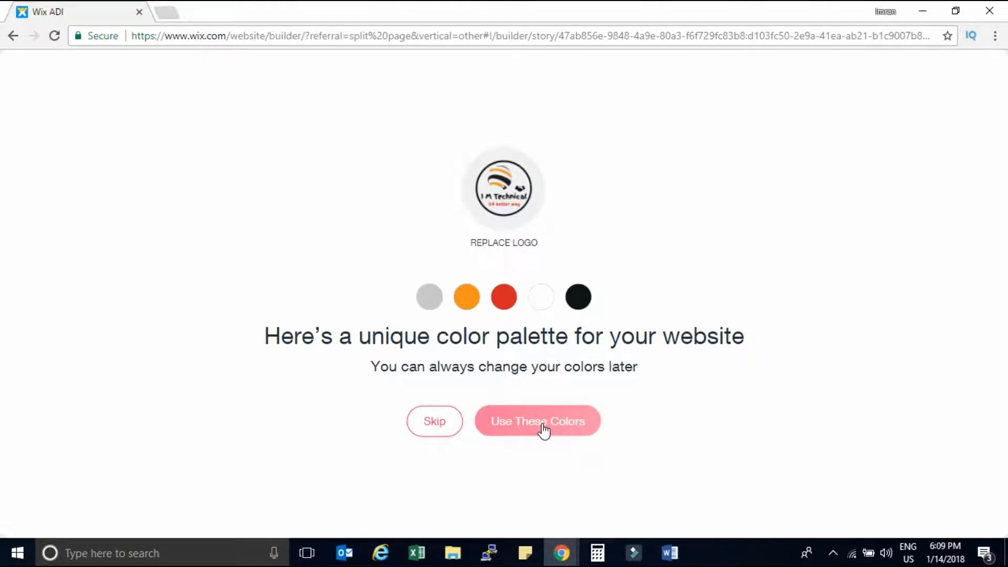
click(544, 431)
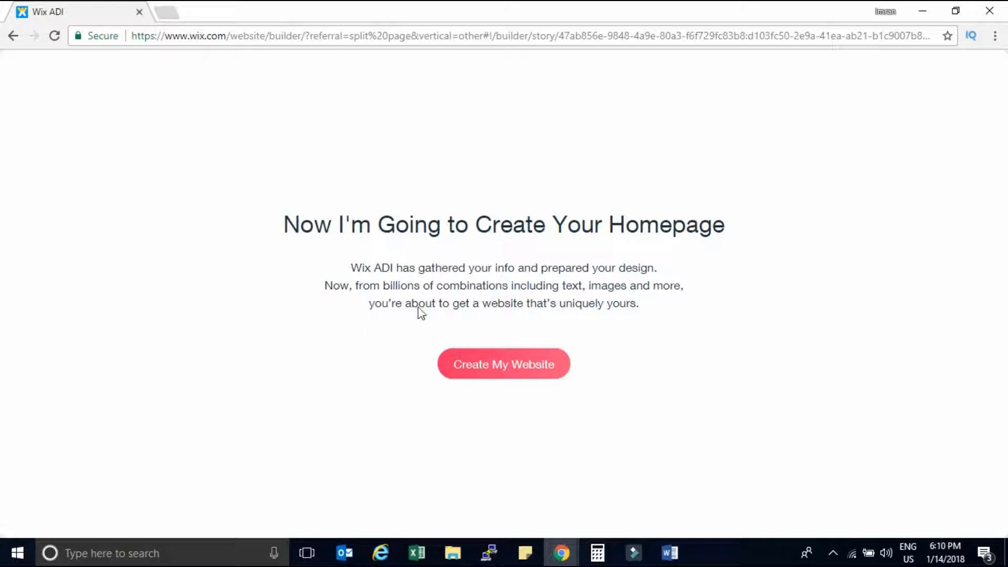
Generate the website, then preview it from the What's Next panel.
click(511, 368)
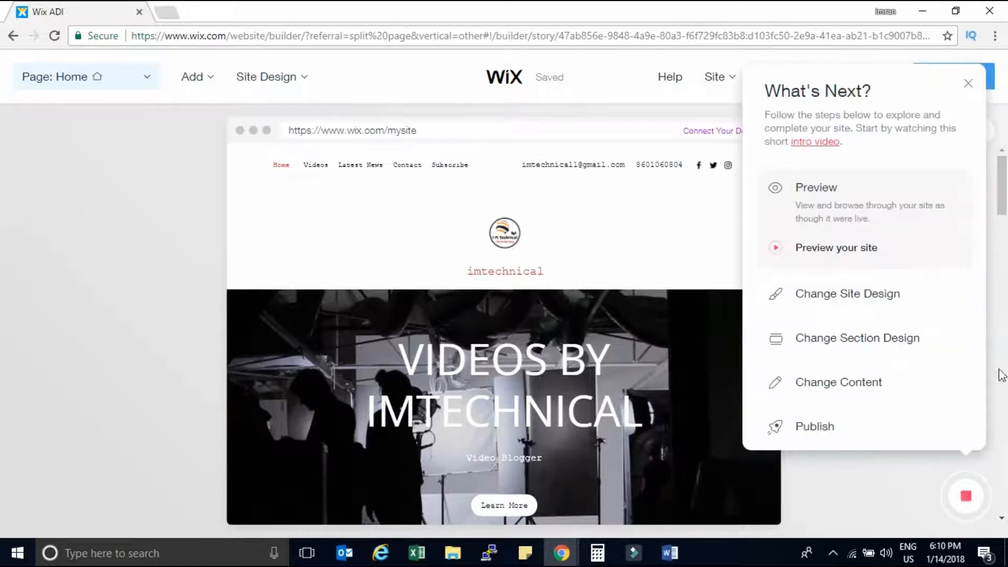
click(822, 205)
click(823, 204)
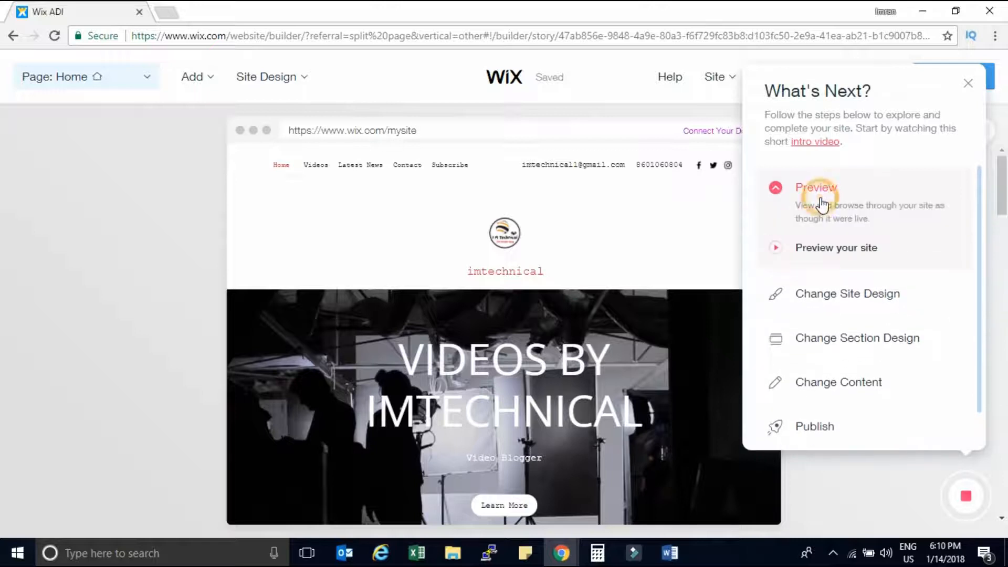
click(837, 251)
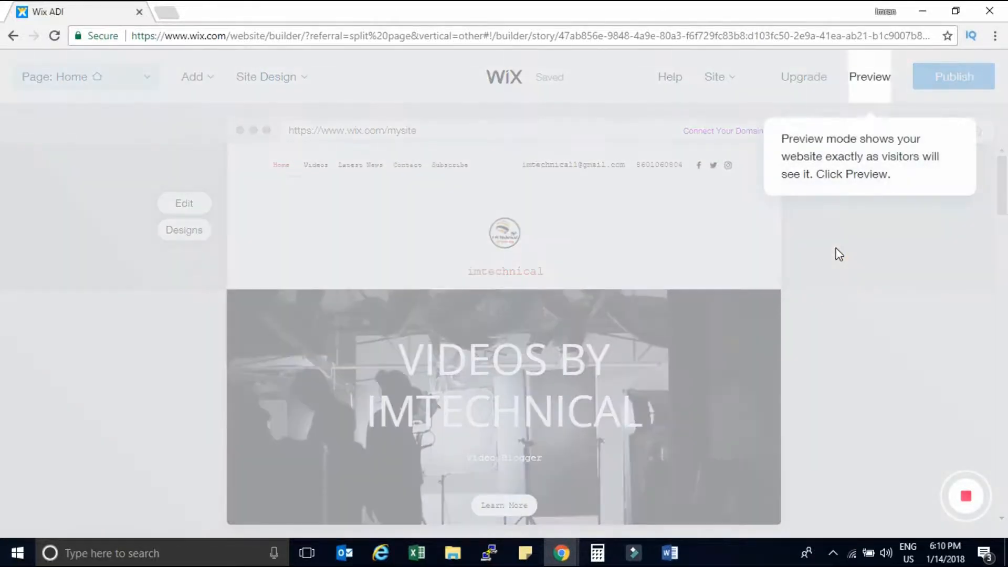
click(871, 84)
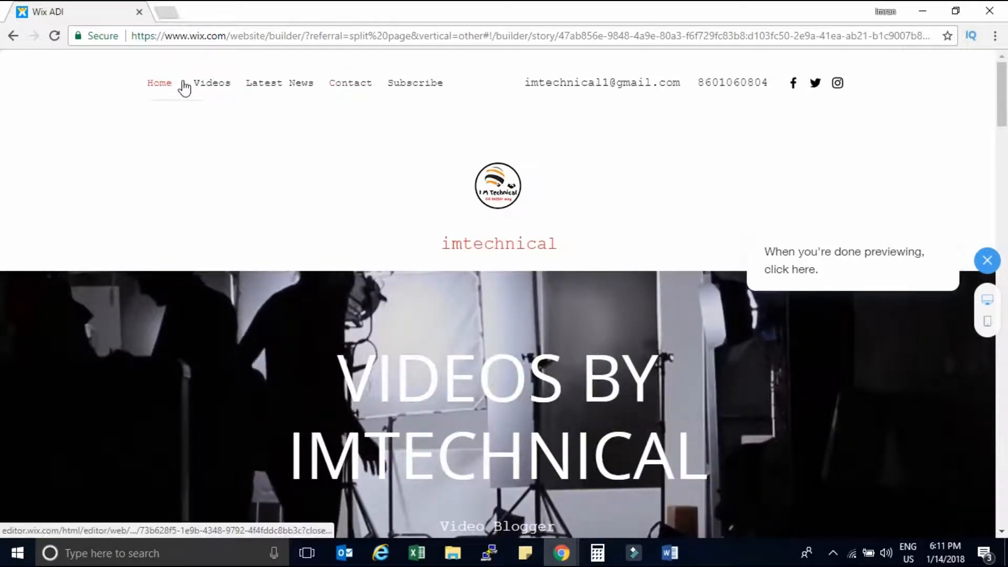
Jump to the Videos section in the preview, then close the preview.
click(218, 84)
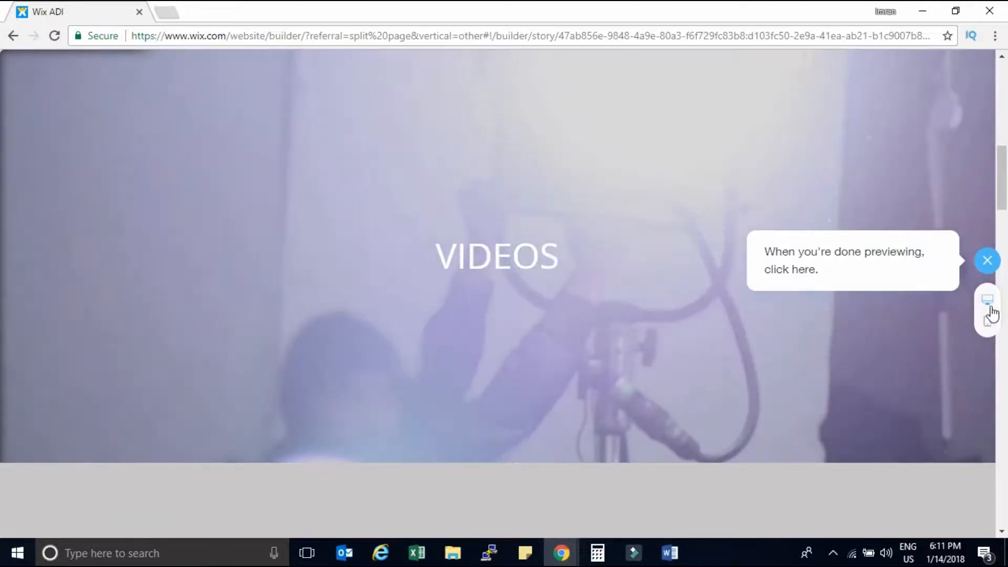
click(987, 260)
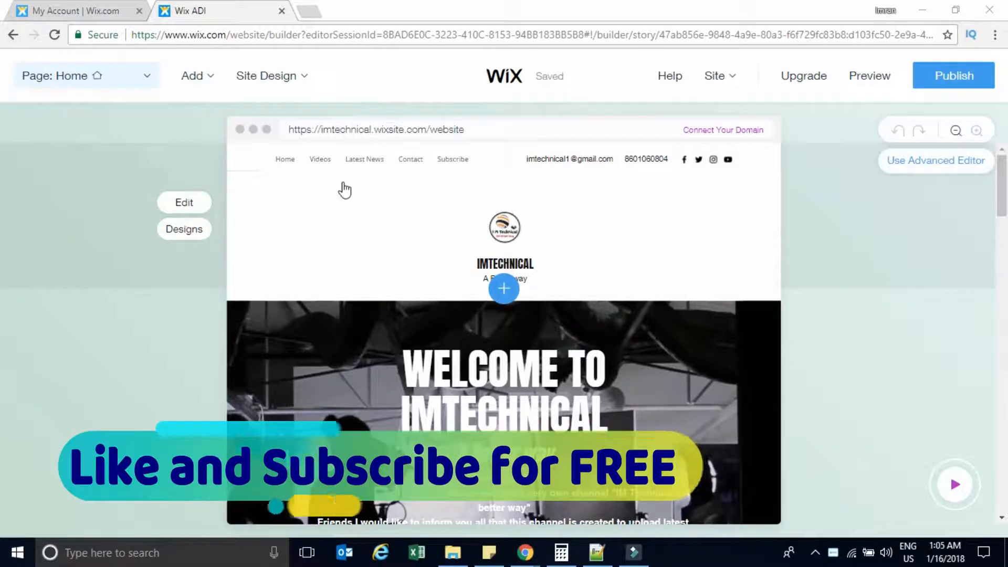
Make the header's business name bold, leaving it without italics.
click(184, 204)
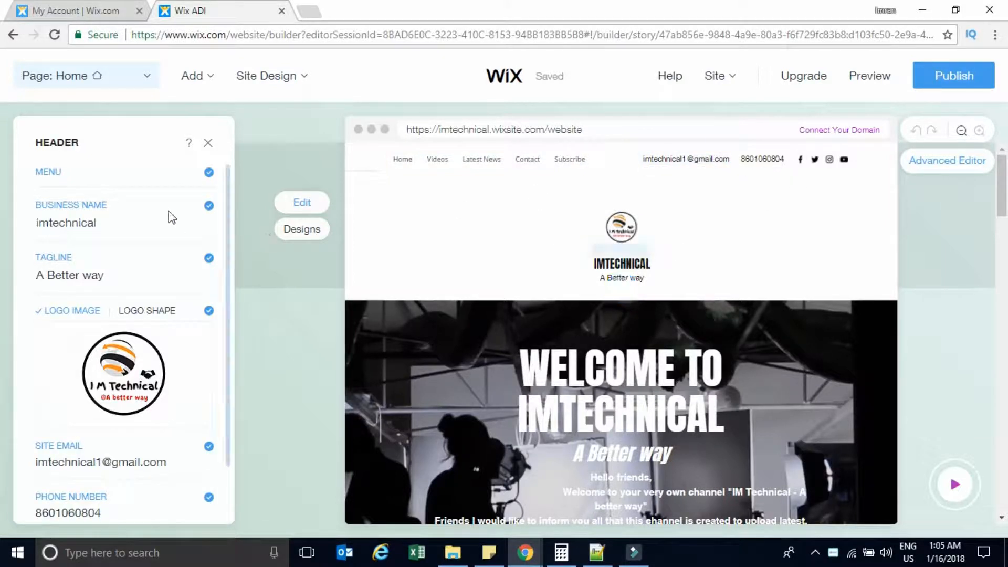
scroll(228, 204, down, 1)
drag(228, 205, 233, 177)
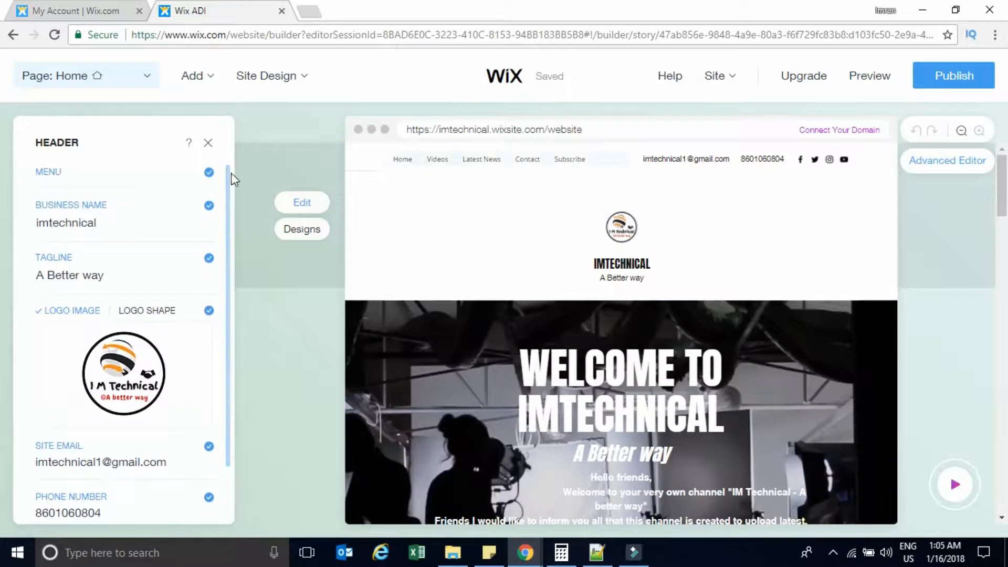
double_click(108, 222)
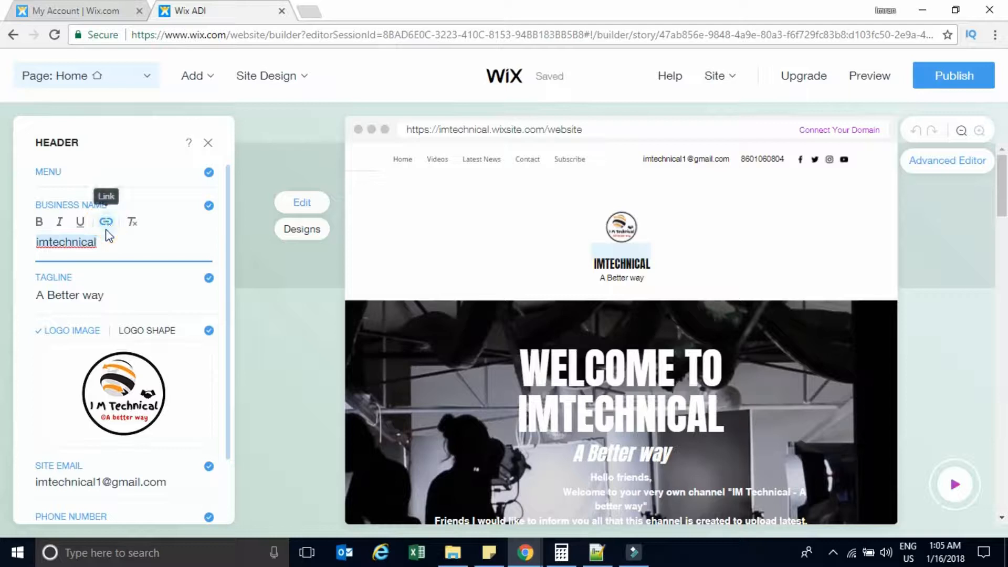
click(48, 225)
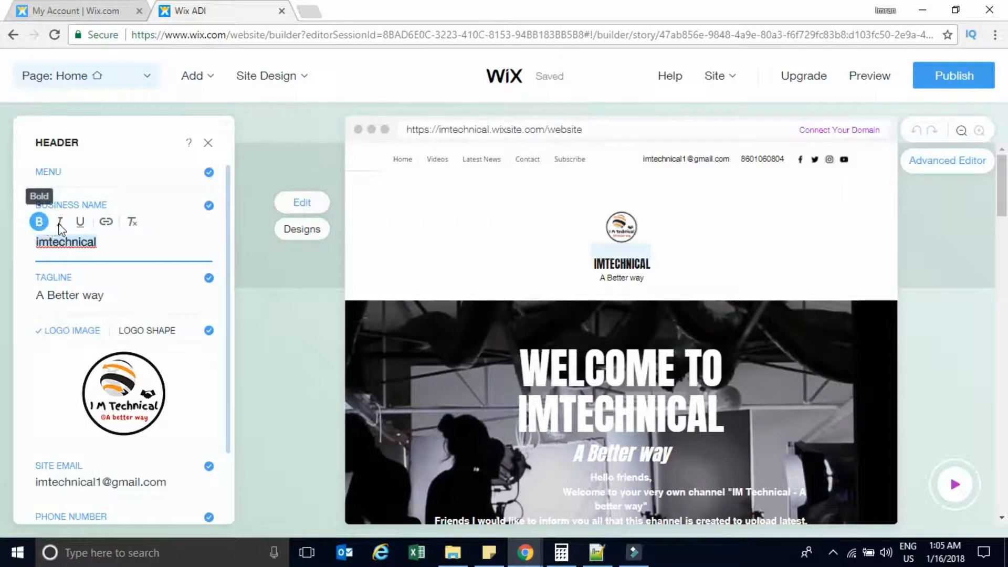
click(60, 224)
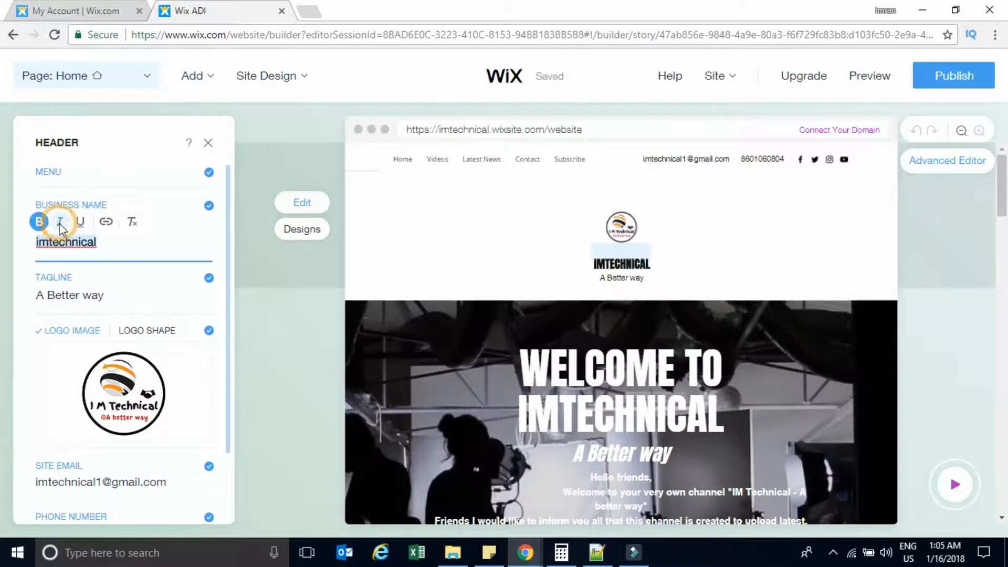
click(59, 223)
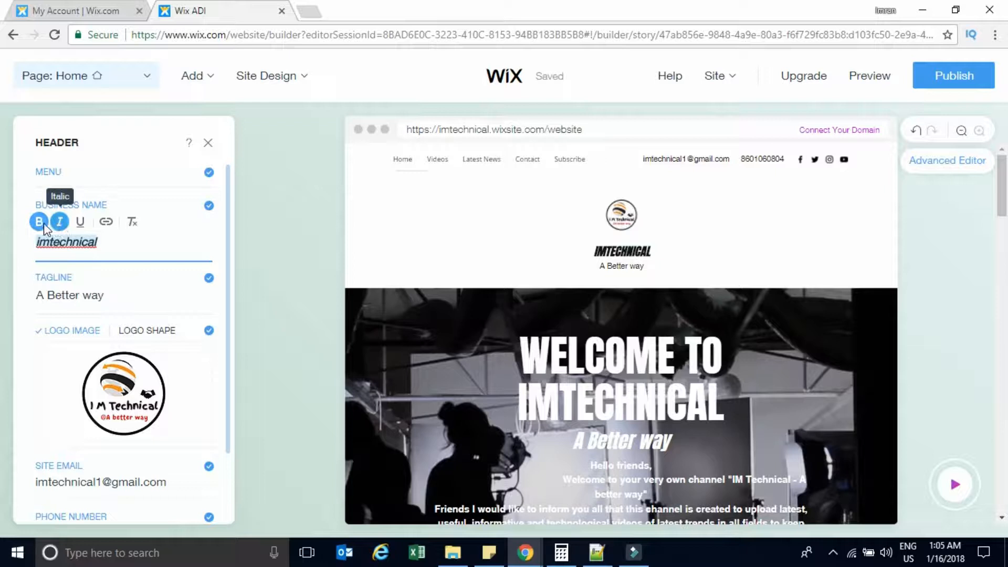
click(59, 225)
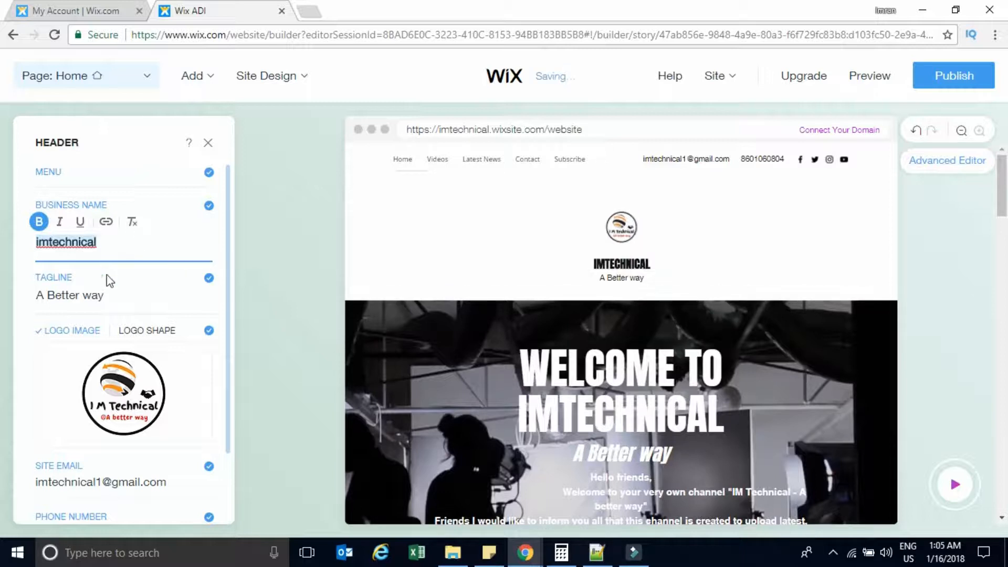
Keep the 'A Better way' tagline and the circular logo image after trying a shape logo.
click(101, 293)
click(98, 295)
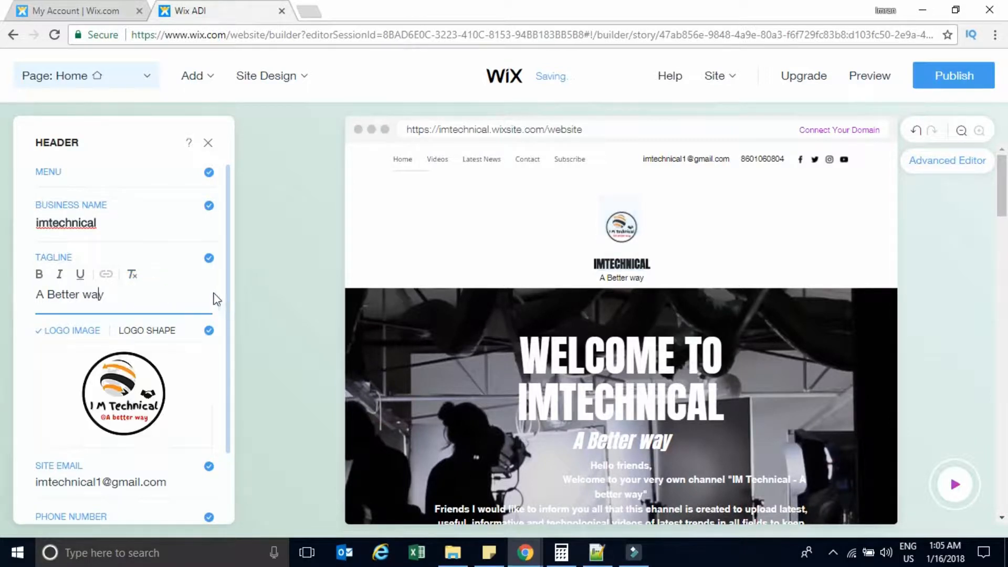
scroll(225, 310, down, 2)
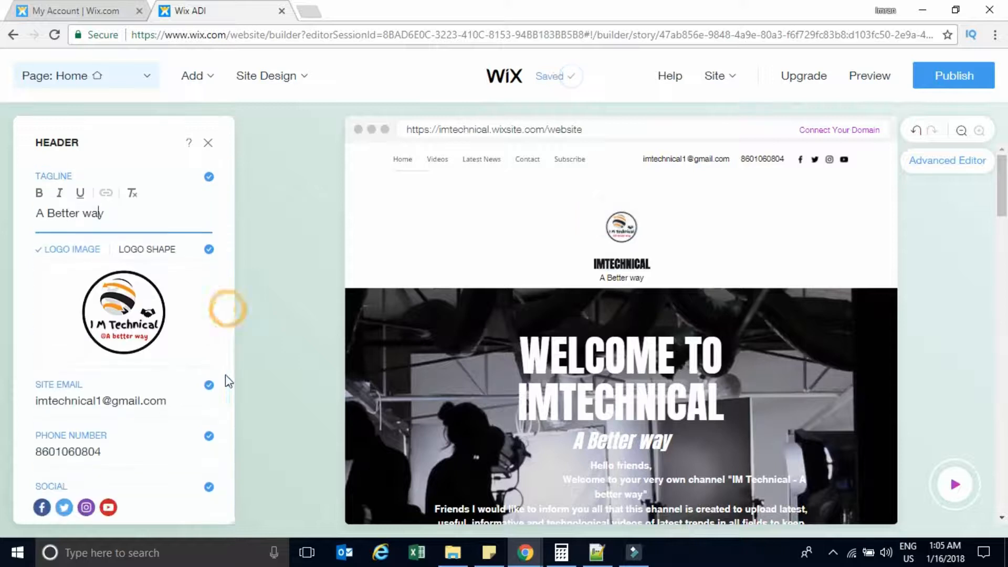
mouse_move(91, 309)
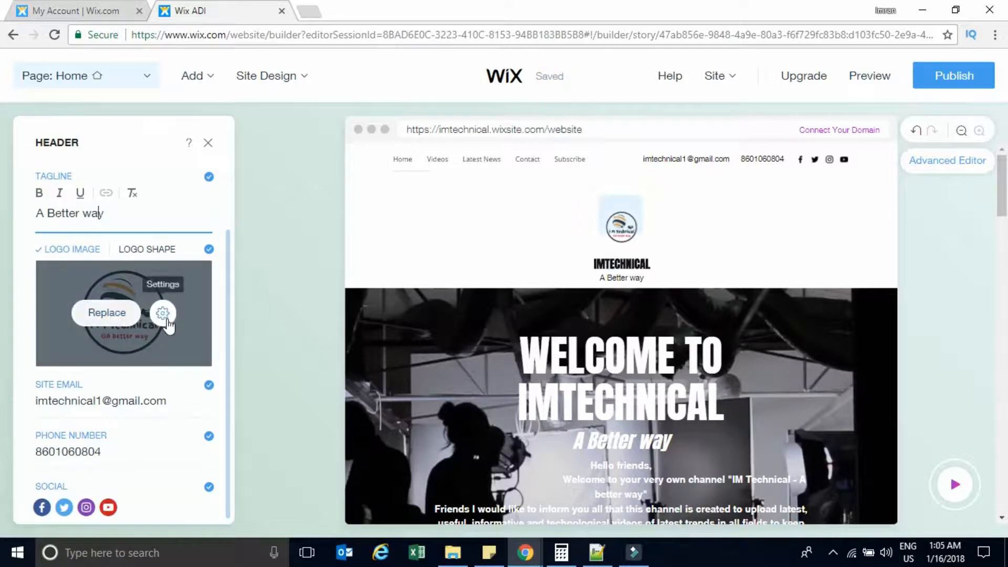
click(160, 254)
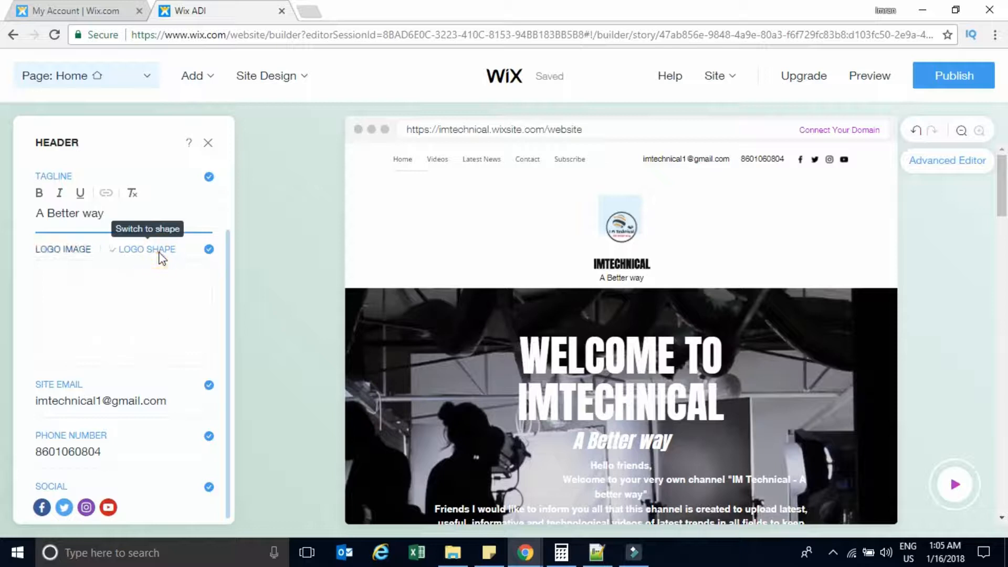
click(69, 240)
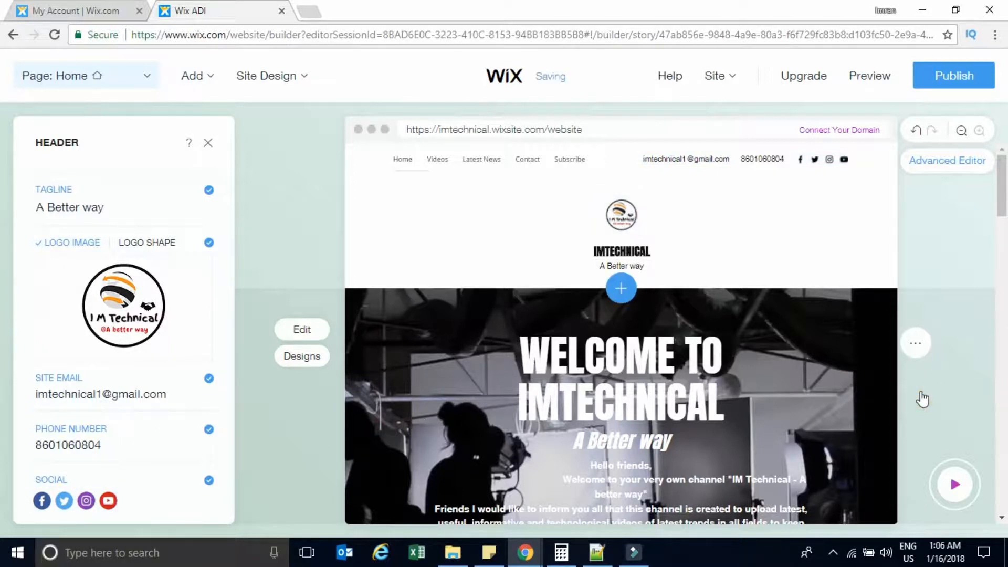
Open the Welcome section's content settings, then start editing the 'Welcome to IMTechnical' title and restore it.
click(645, 418)
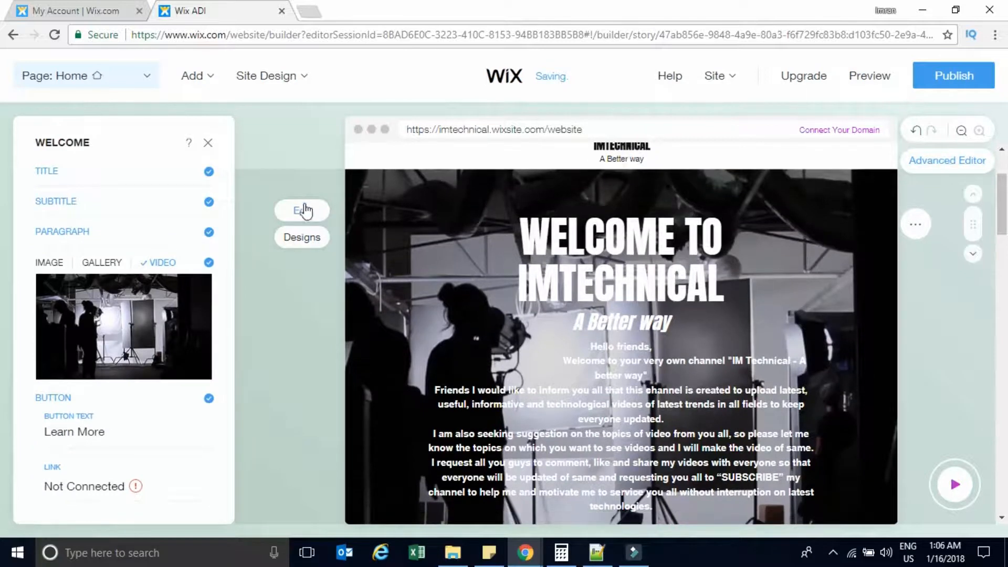
click(303, 212)
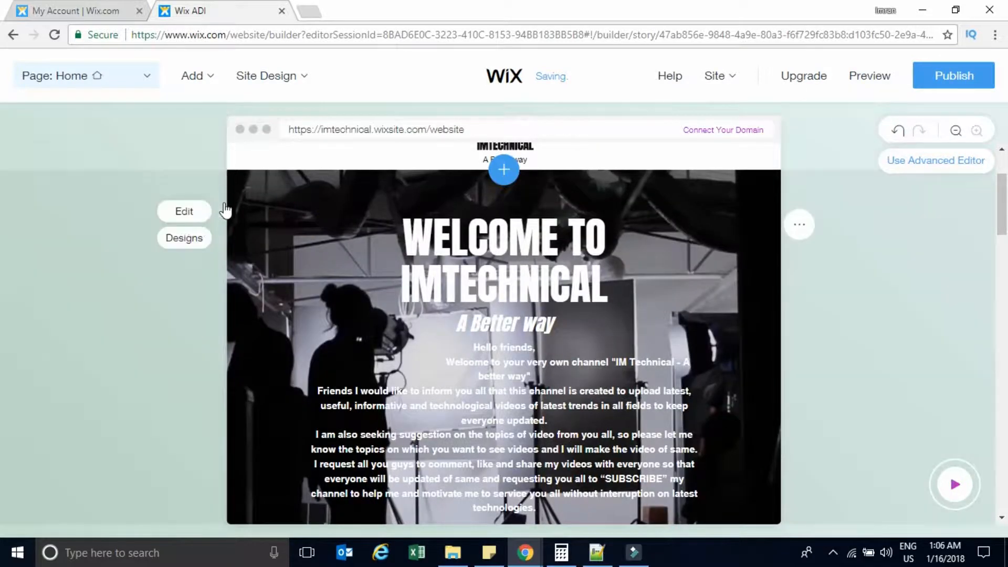
click(188, 220)
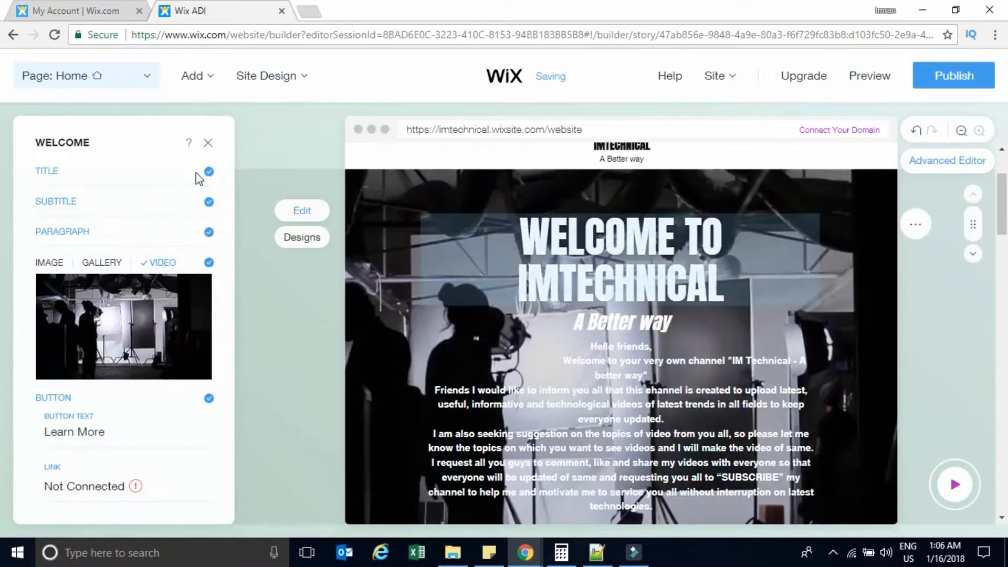
click(186, 190)
key(ctrl+c)
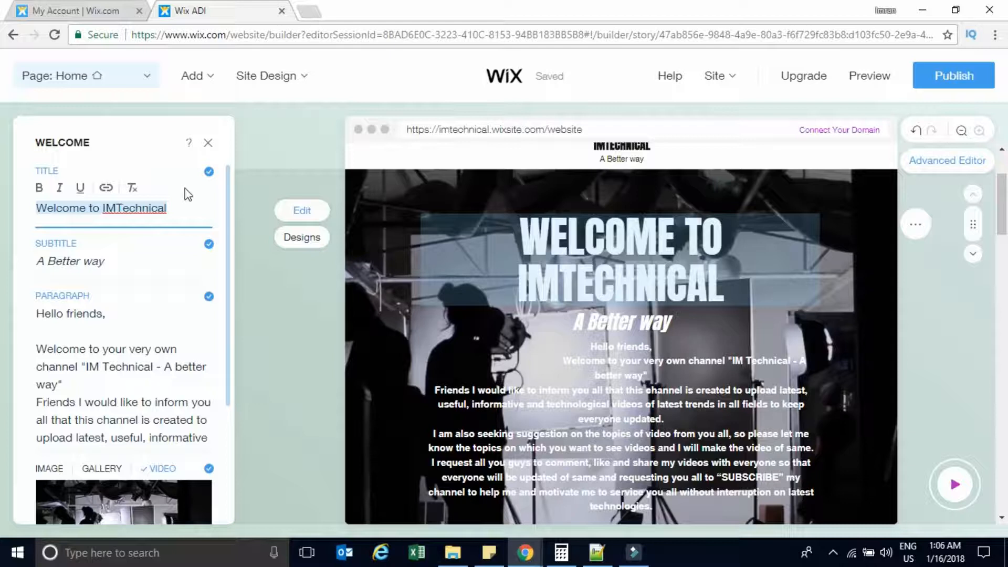
text(Welc)
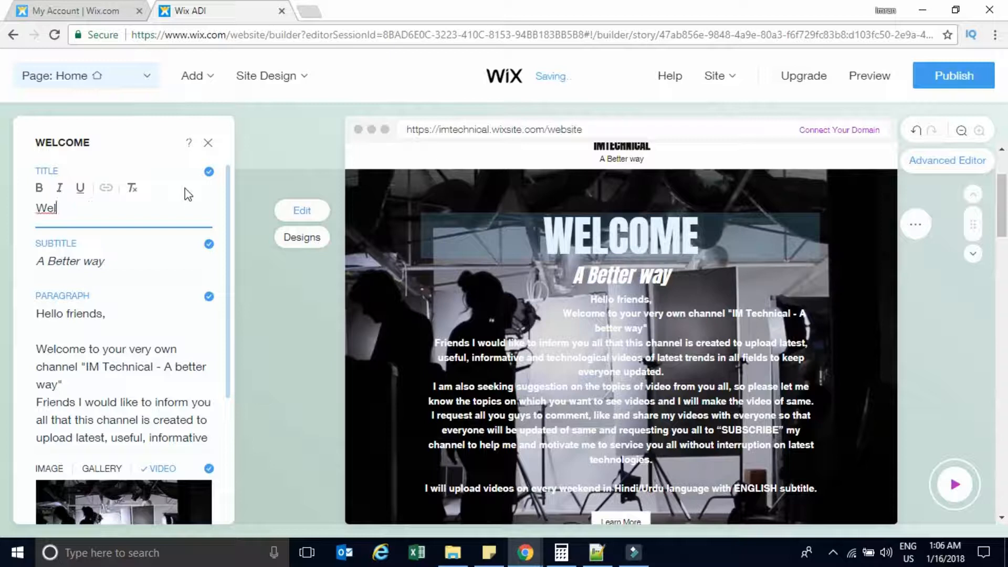
key(ctrl+v)
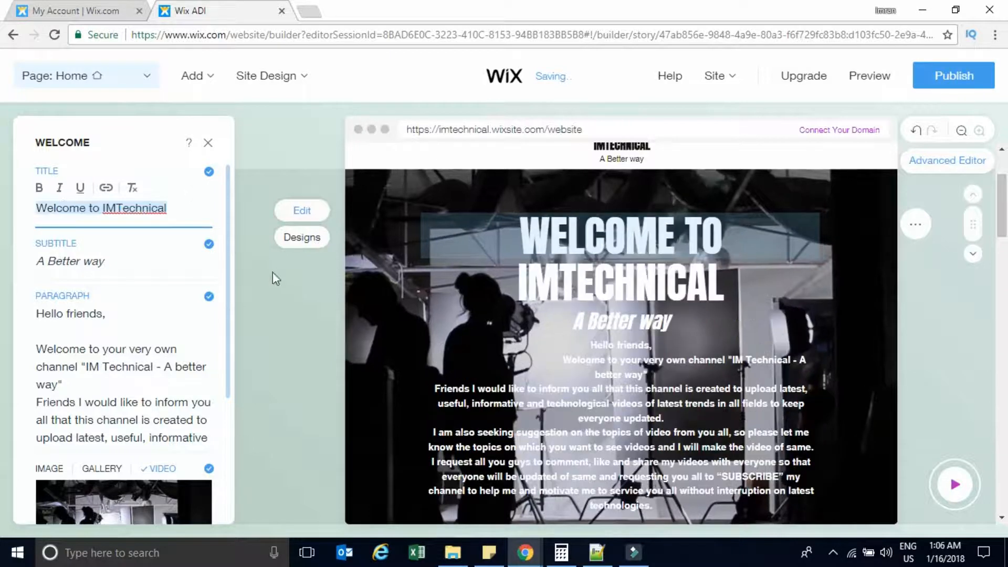
Check the 'A Better way' subtitle and the rest of the Welcome panel, then open the Videos section settings.
click(145, 265)
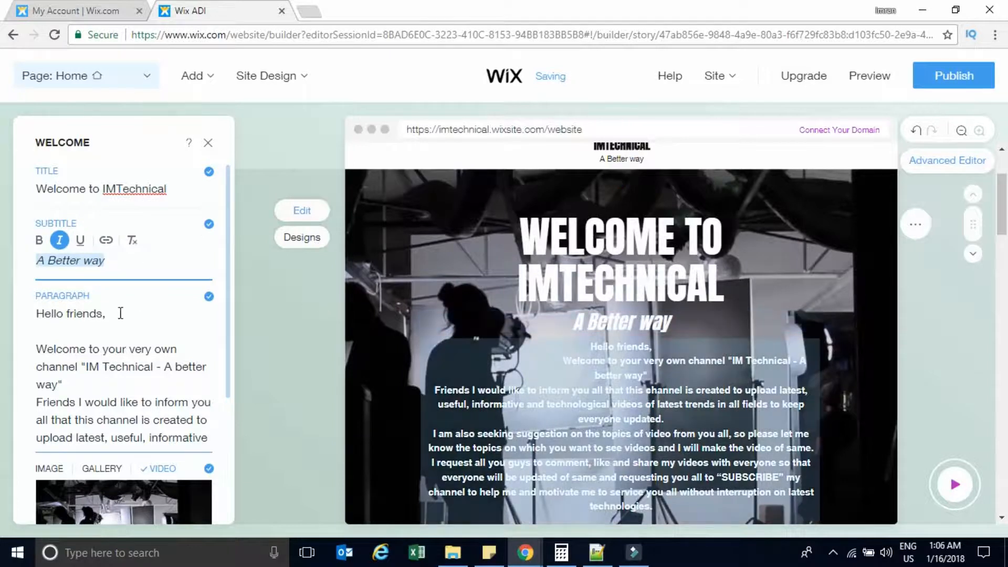
drag(228, 292, 229, 355)
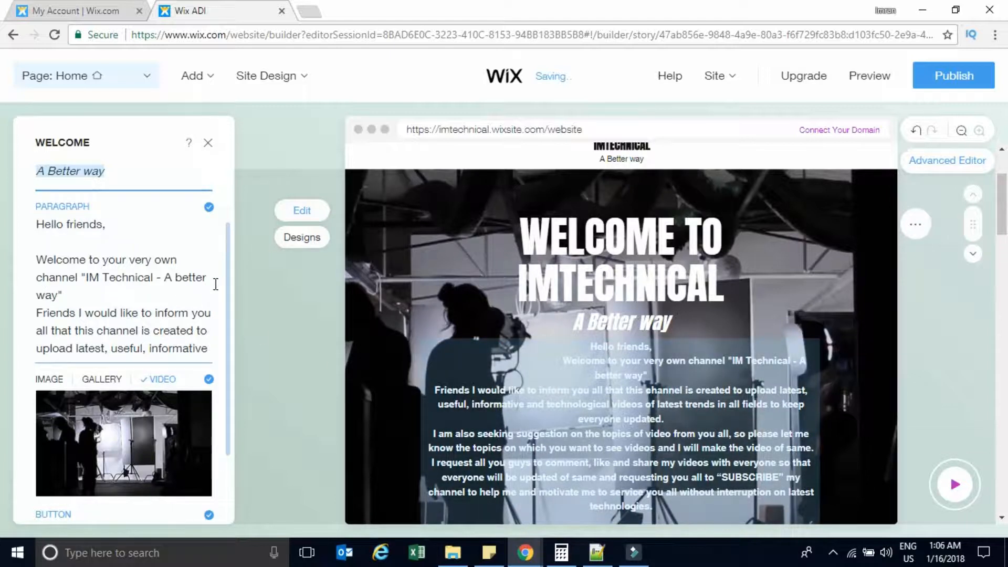
drag(228, 269, 229, 352)
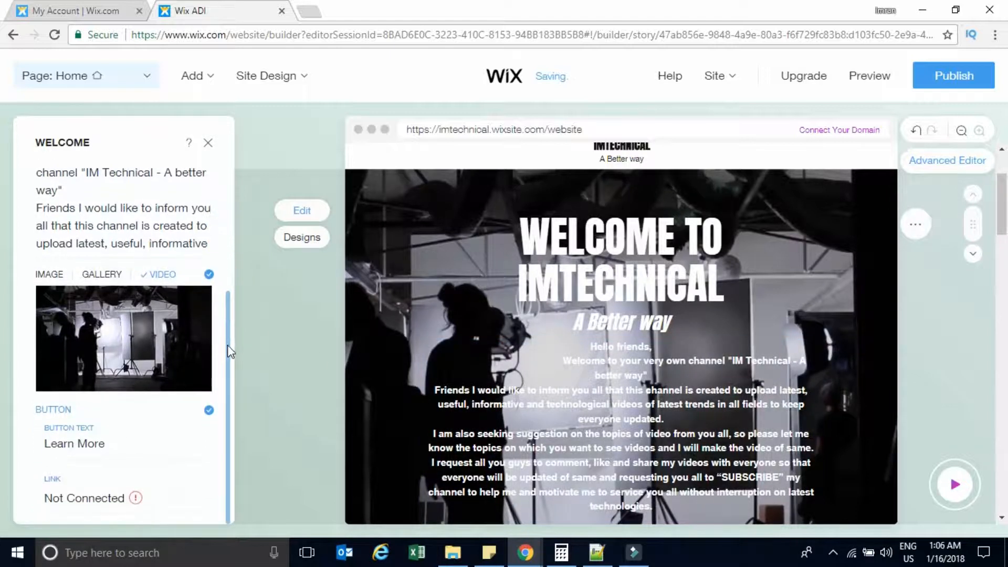
mouse_move(109, 301)
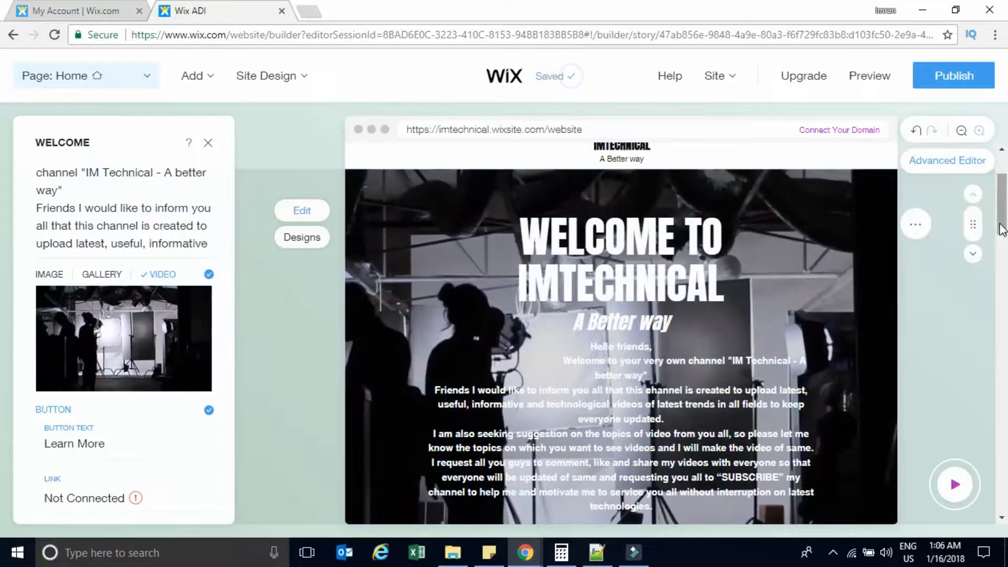
drag(1002, 220, 1005, 252)
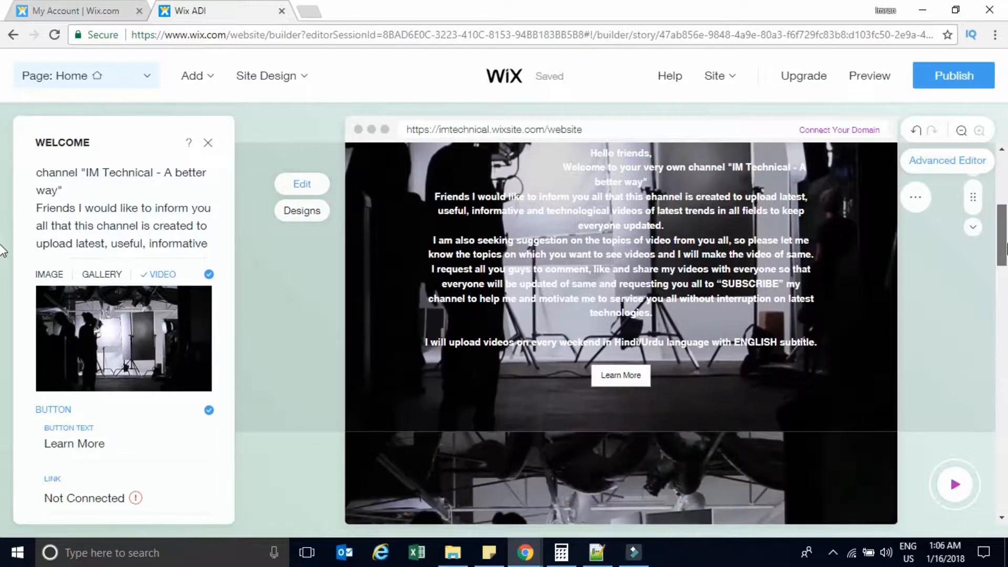
mouse_move(167, 307)
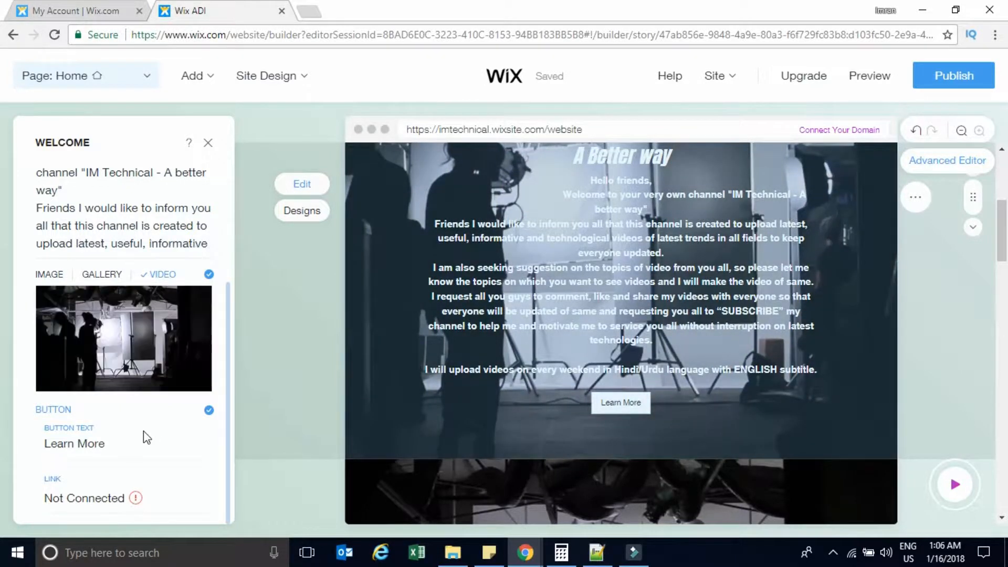
drag(1007, 220, 1007, 285)
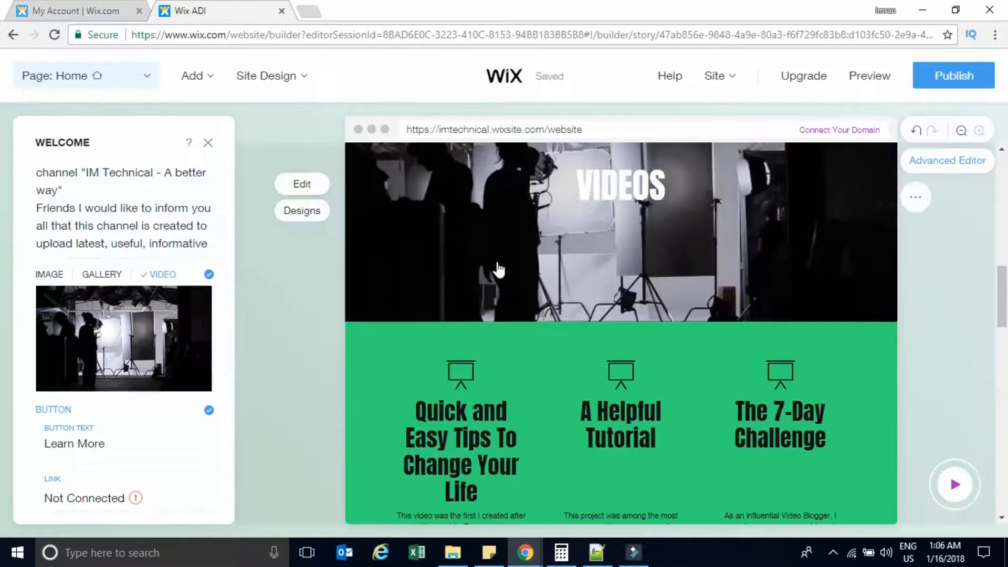
click(308, 188)
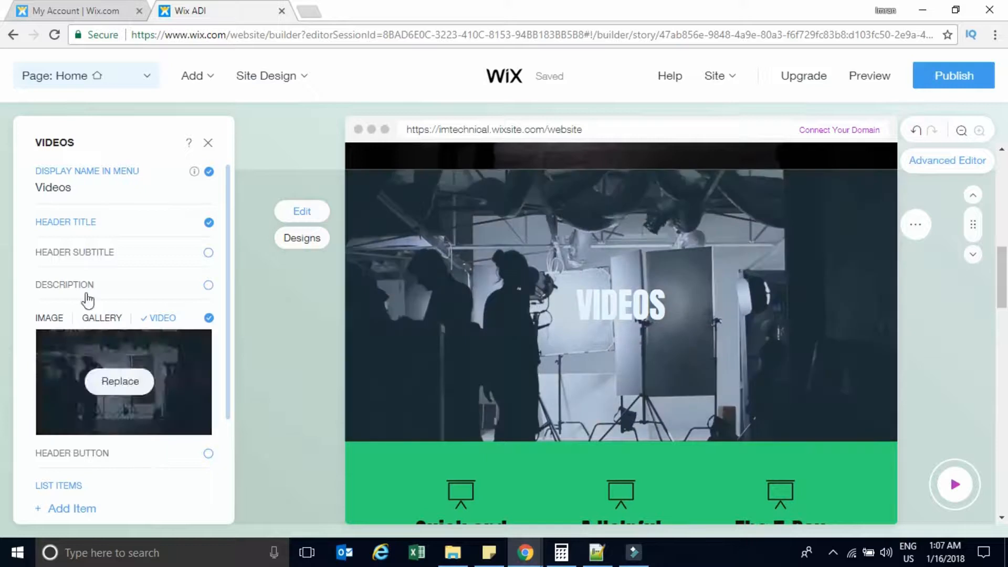
mouse_move(83, 356)
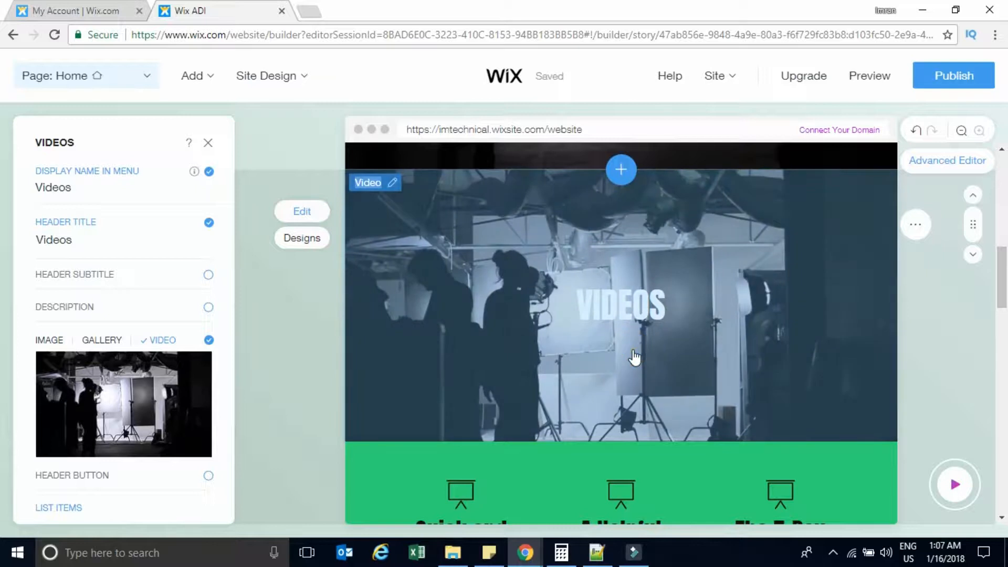
click(634, 357)
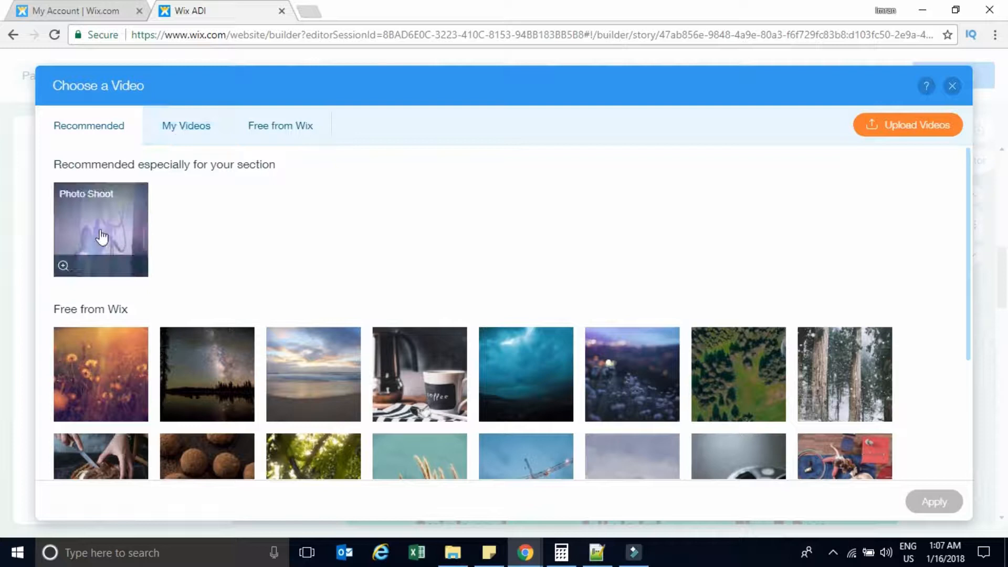
click(183, 127)
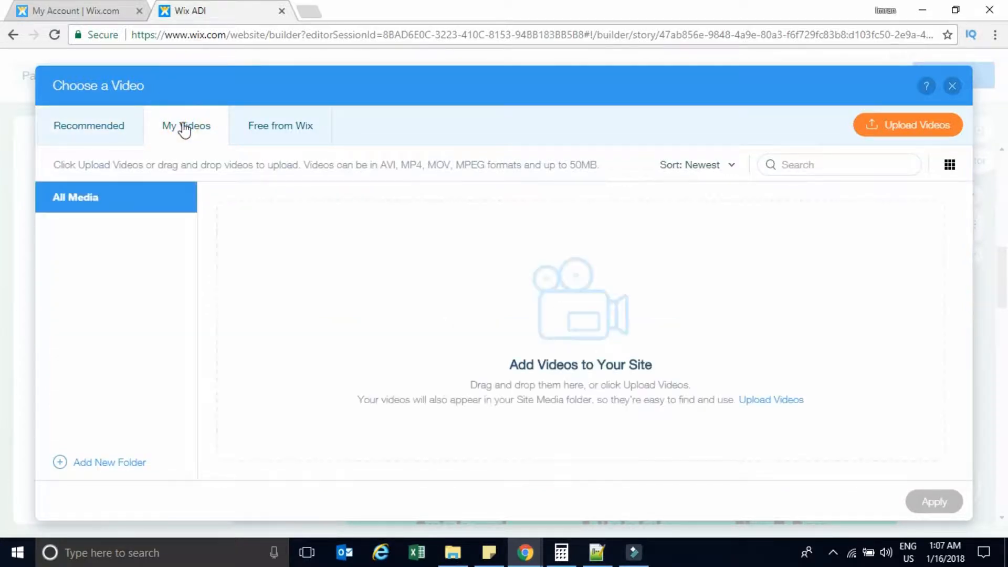
click(909, 121)
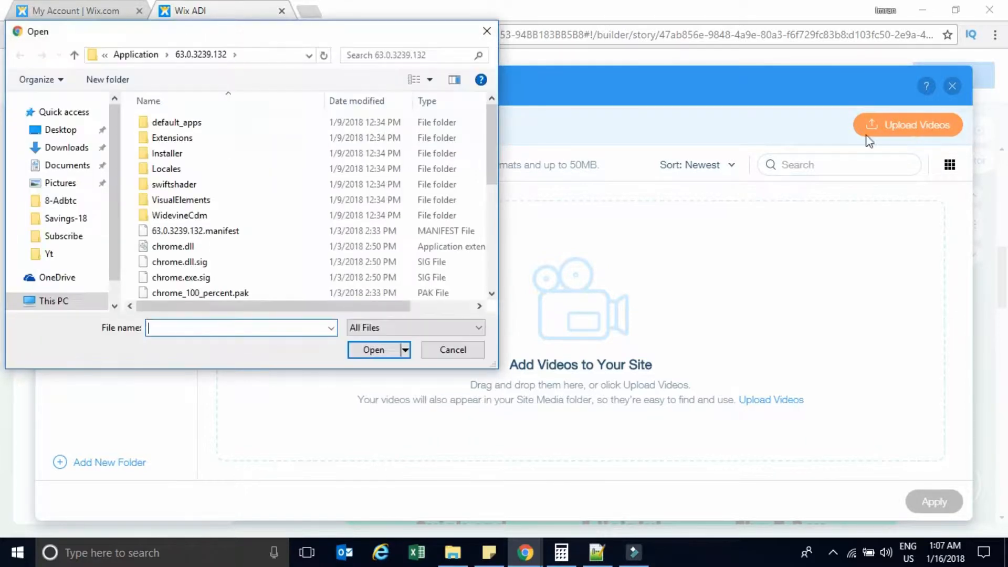
click(487, 31)
click(269, 128)
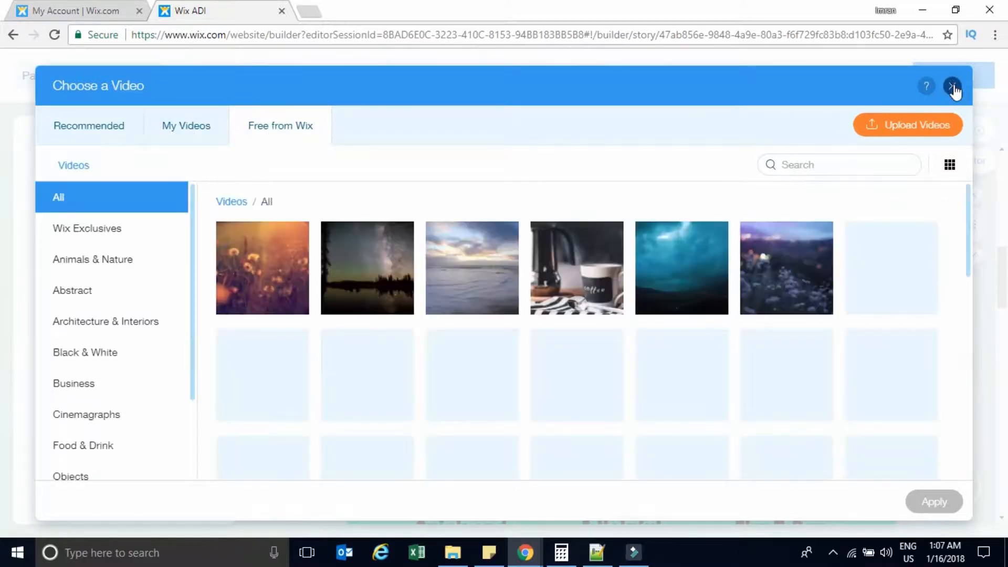
click(953, 85)
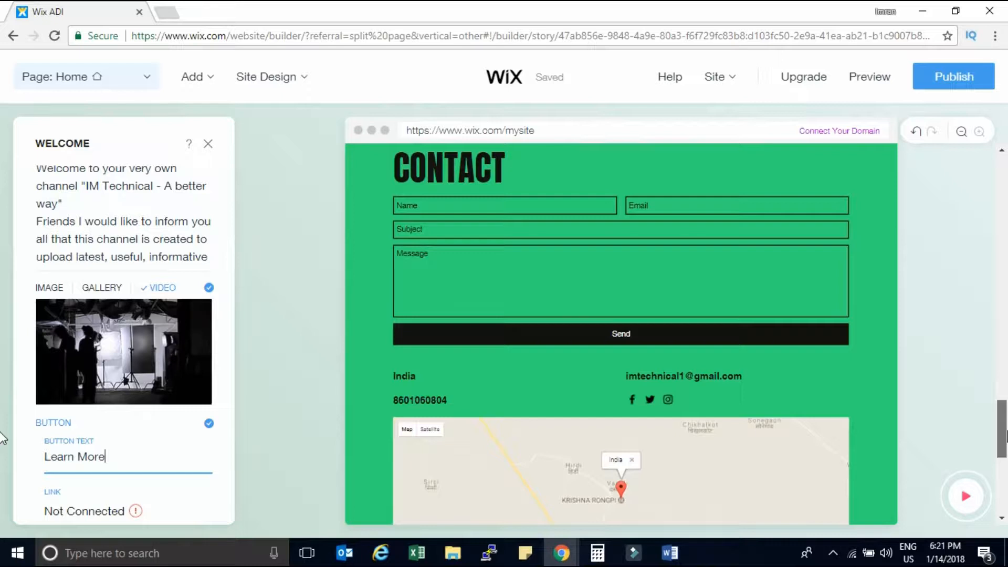
Uncheck MAP to remove the map from the Contact section.
scroll(621, 334, down, 4)
scroll(621, 334, up, 2)
click(739, 428)
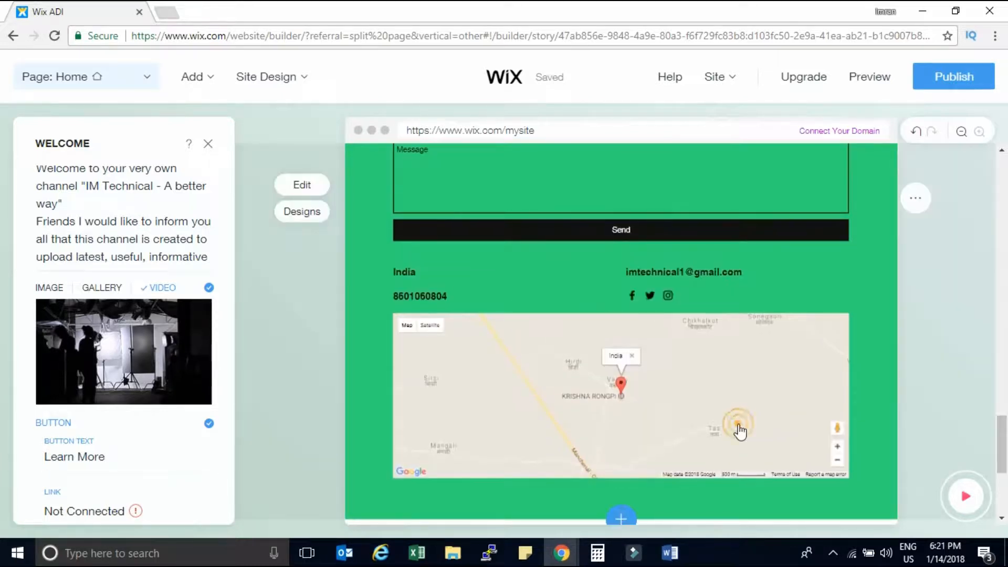
scroll(773, 361, up, 3)
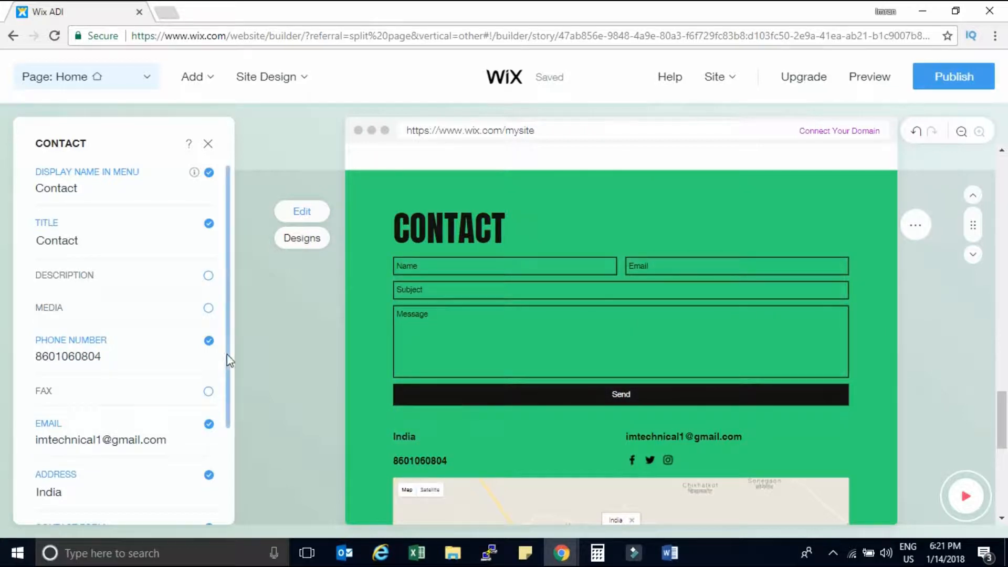
drag(229, 362, 229, 483)
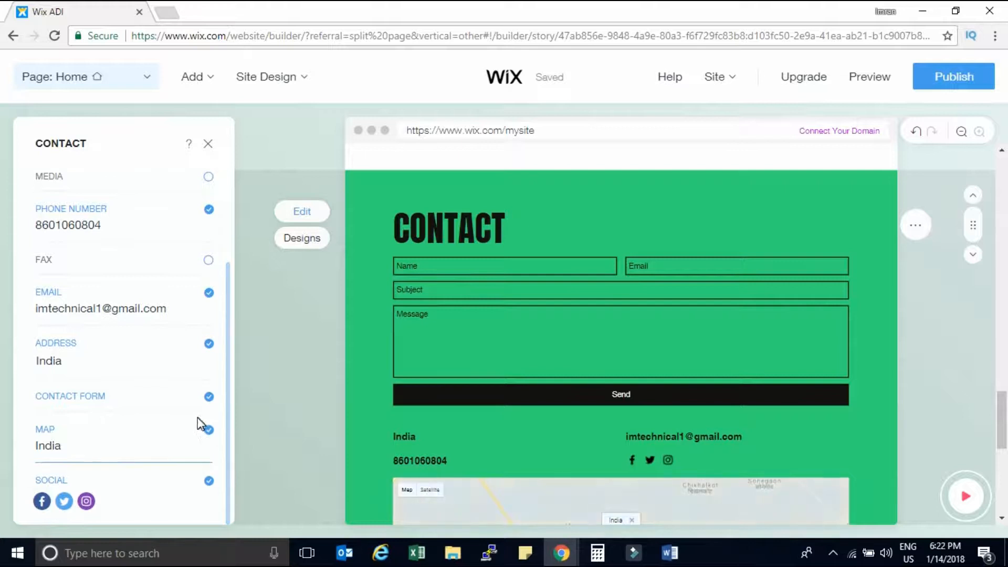
click(210, 431)
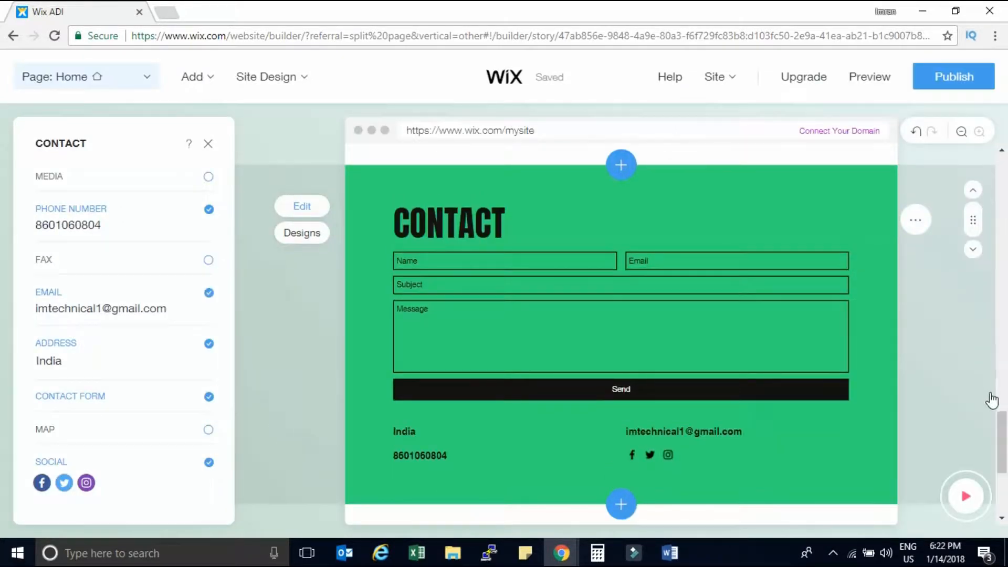
scroll(2, 462, down, 5)
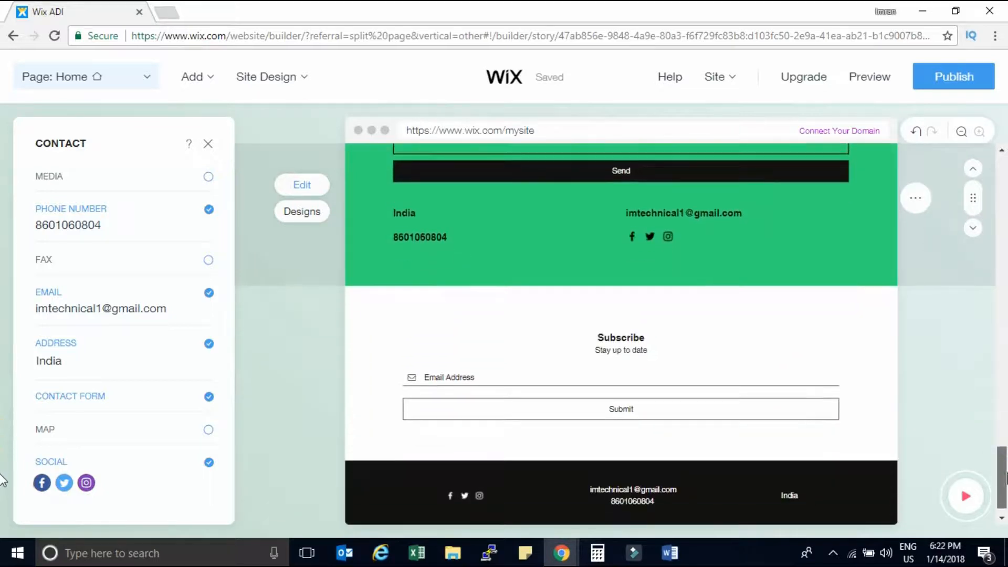
scroll(38, 512, up, 1)
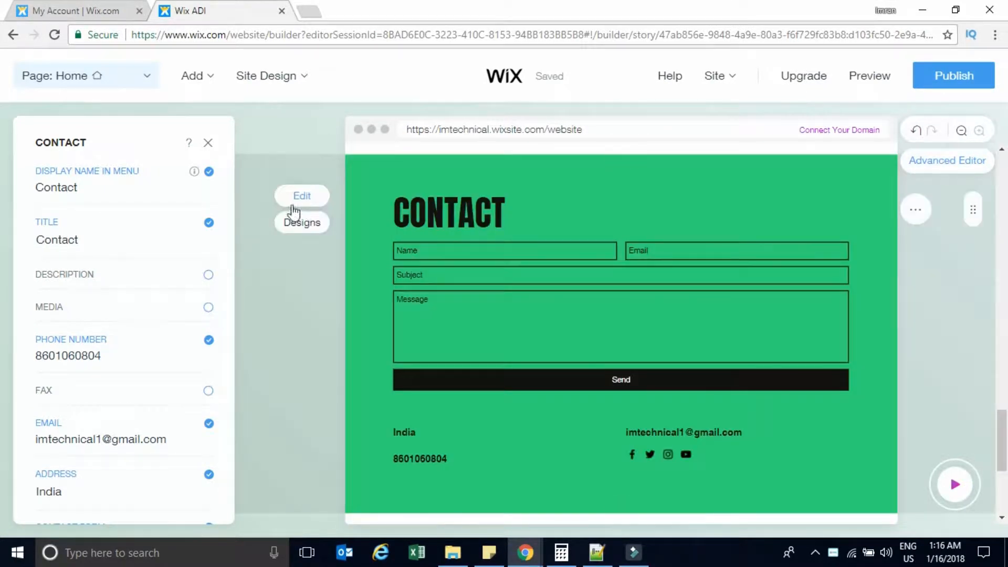
Close the contact details panel and bring up the Add Section catalogue.
click(209, 144)
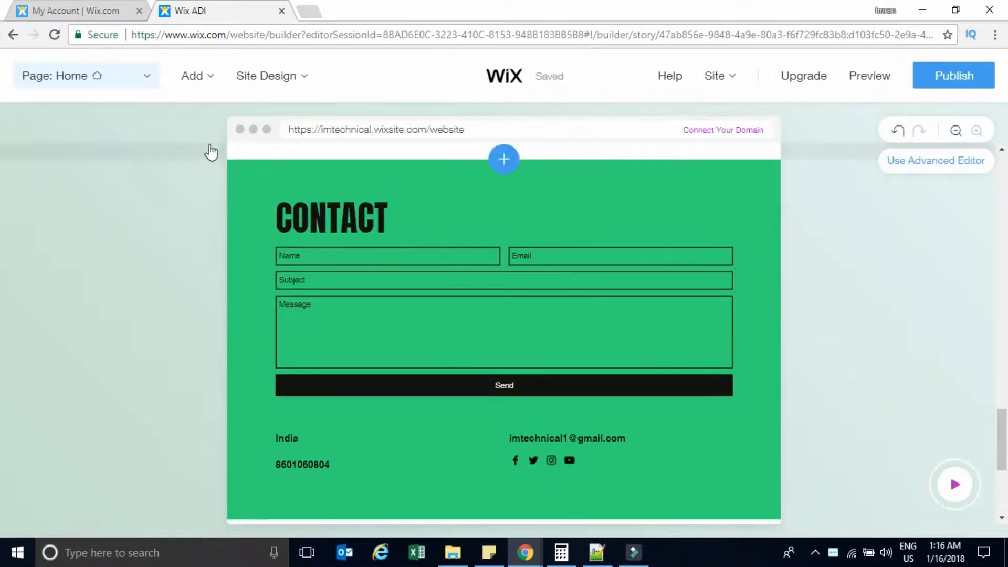
click(200, 76)
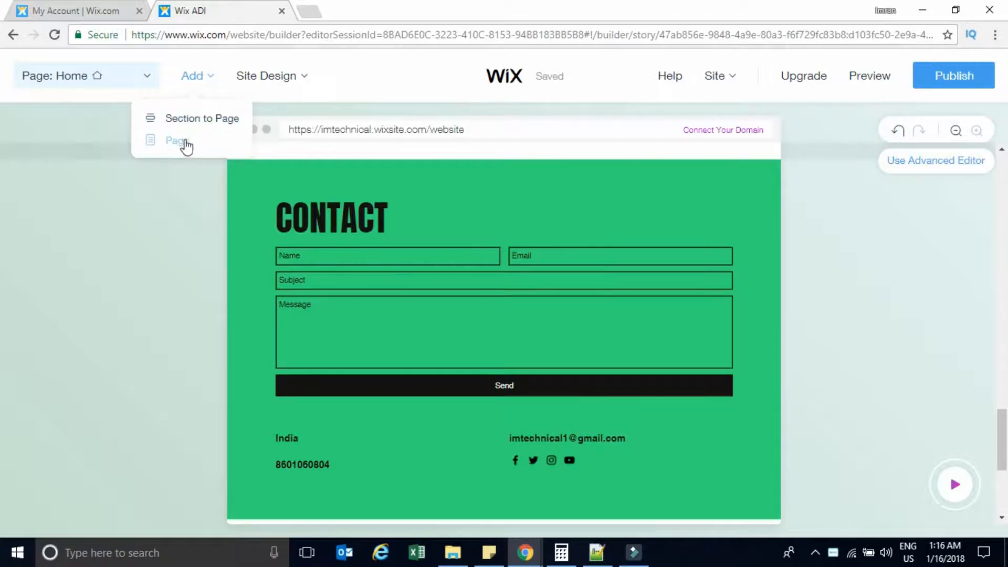
click(192, 125)
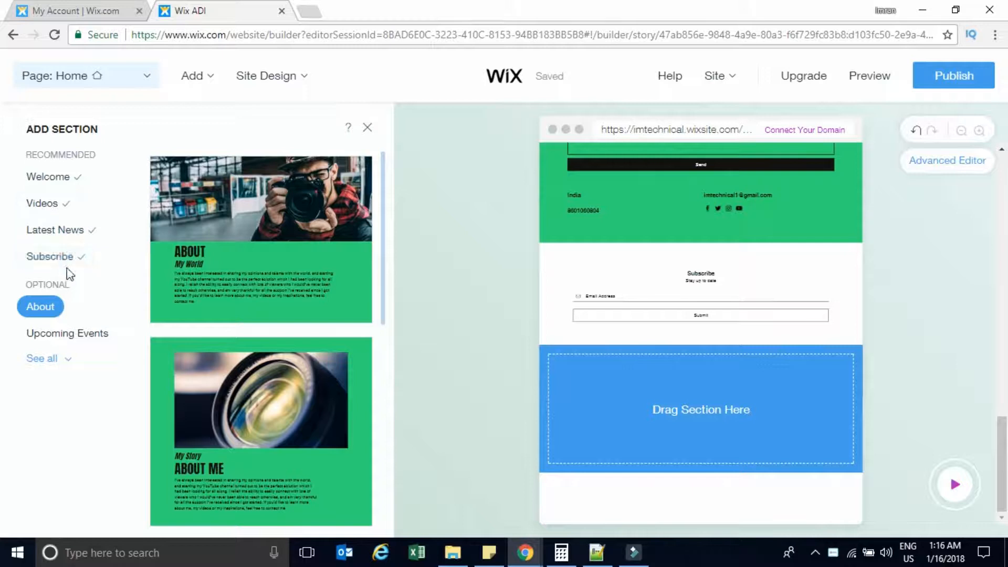
click(58, 361)
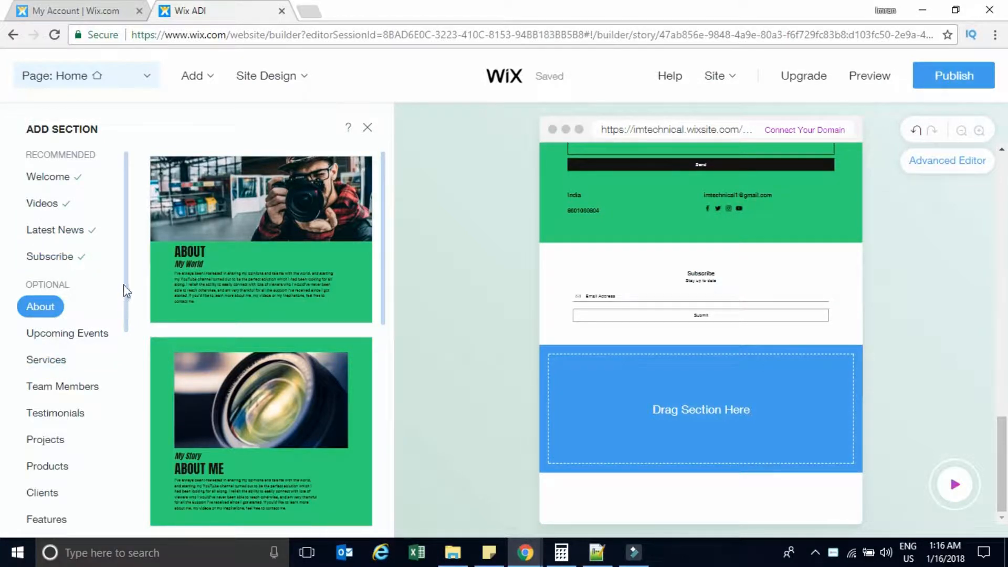
drag(127, 318, 130, 430)
drag(130, 438, 146, 243)
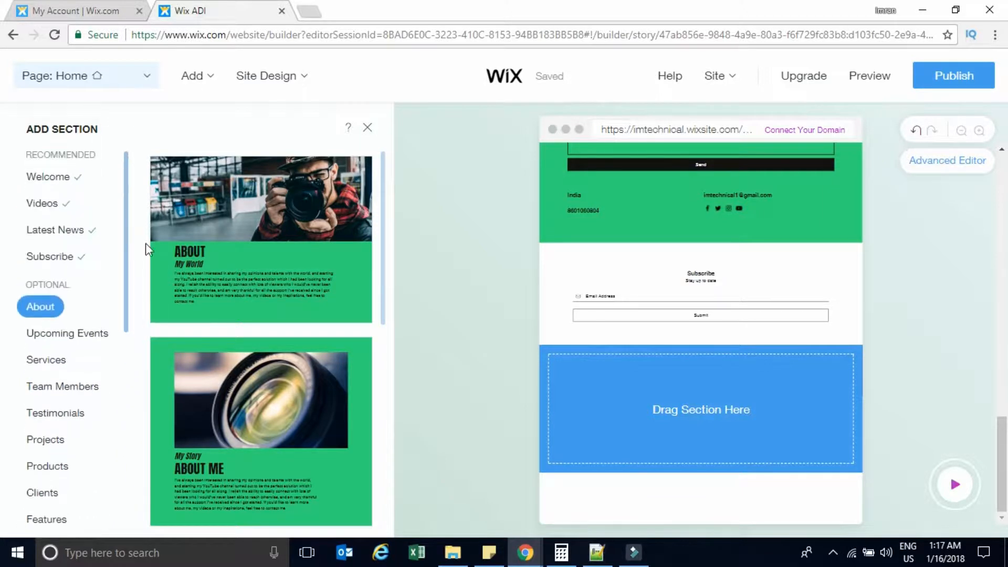
click(368, 129)
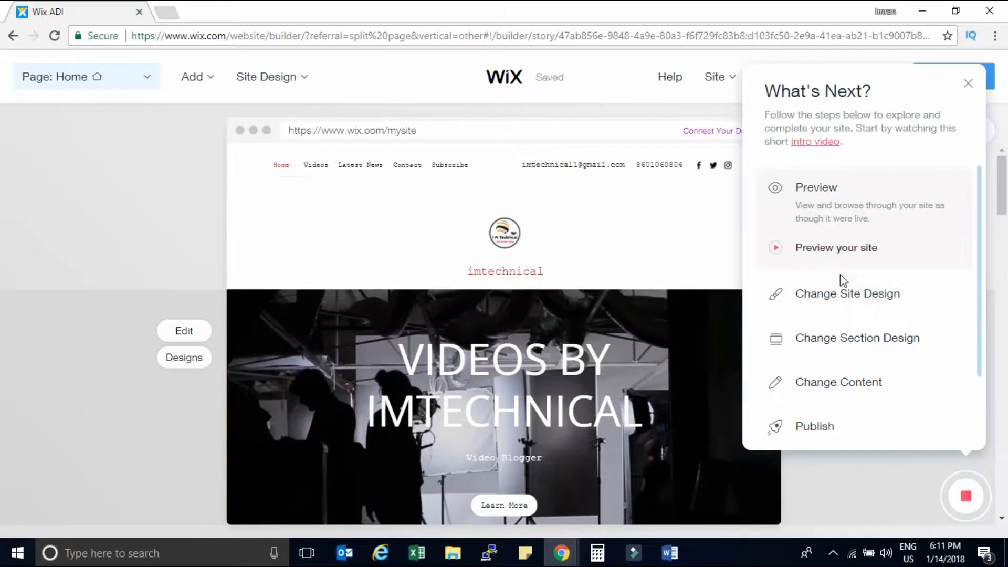
Use Change Site Design's guided walkthrough to pick the Clean theme from Site Design > Themes.
click(830, 296)
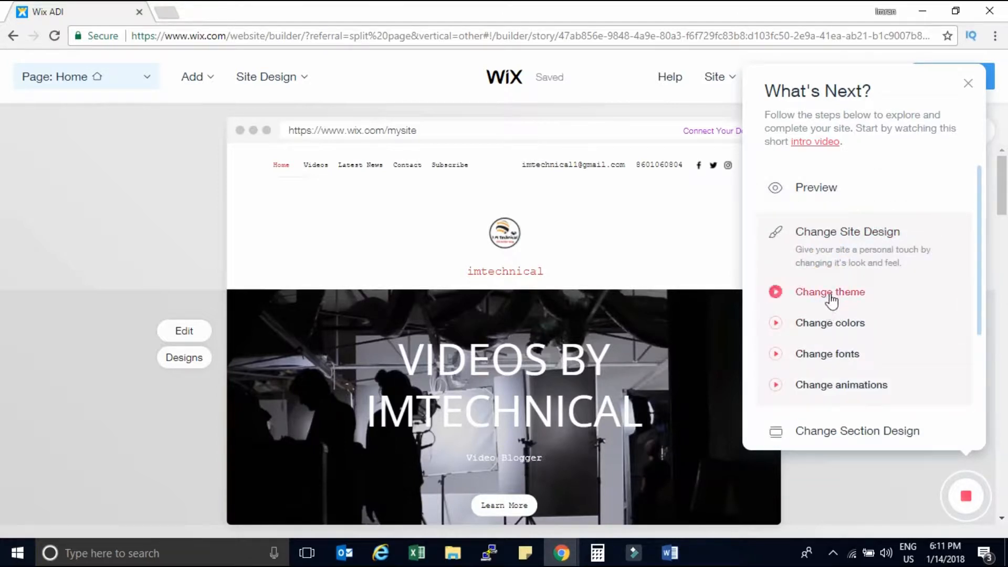
click(831, 297)
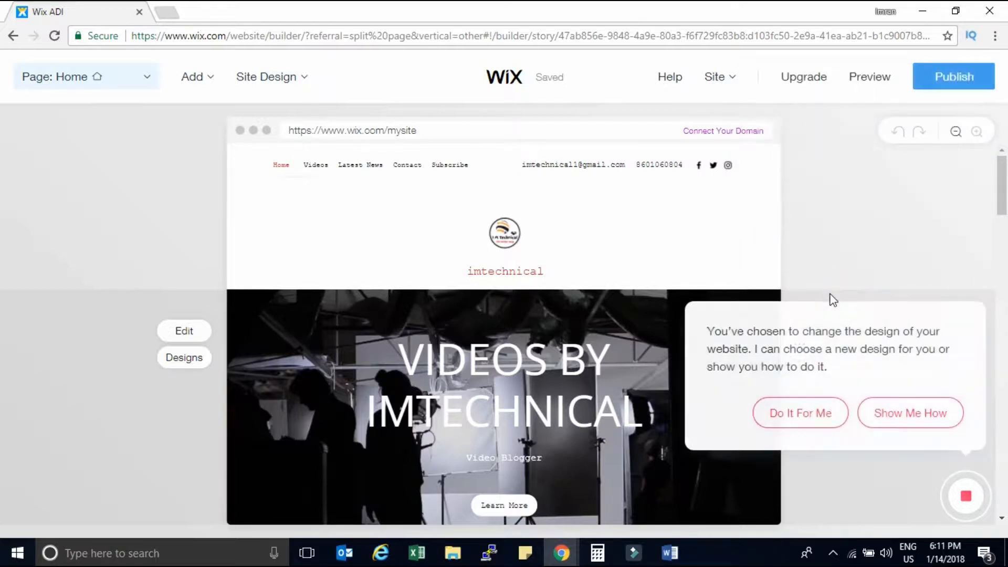
click(920, 424)
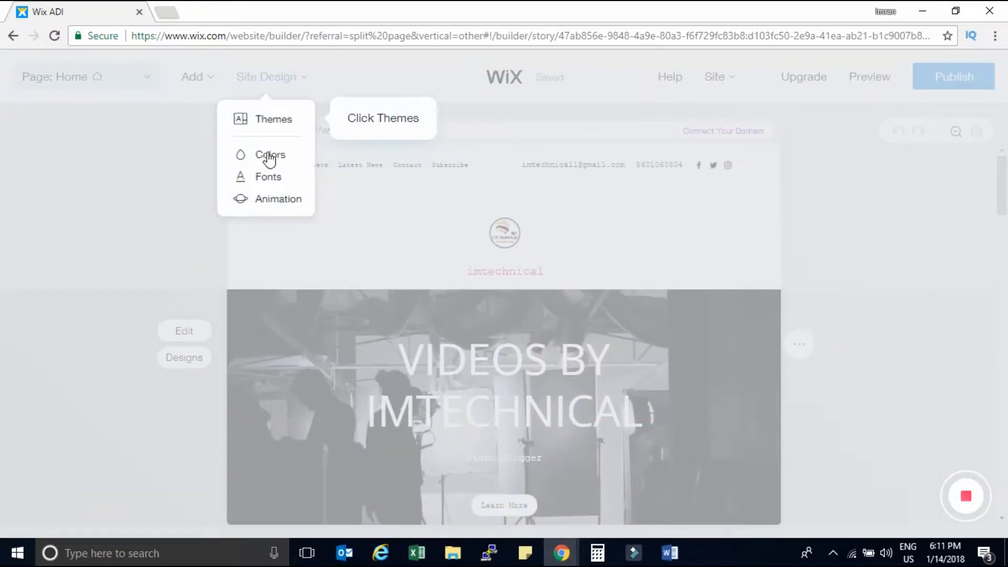
click(271, 124)
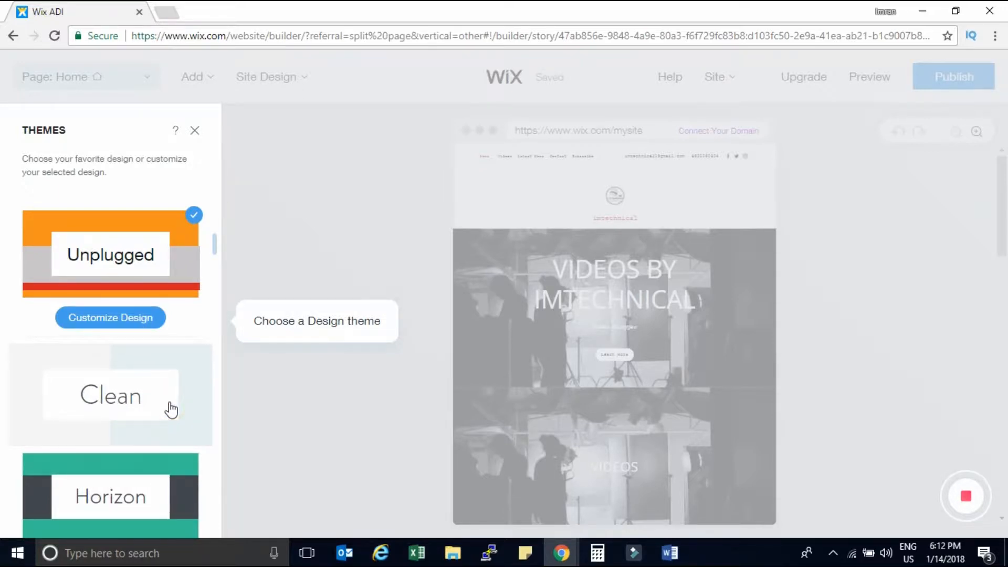
click(171, 410)
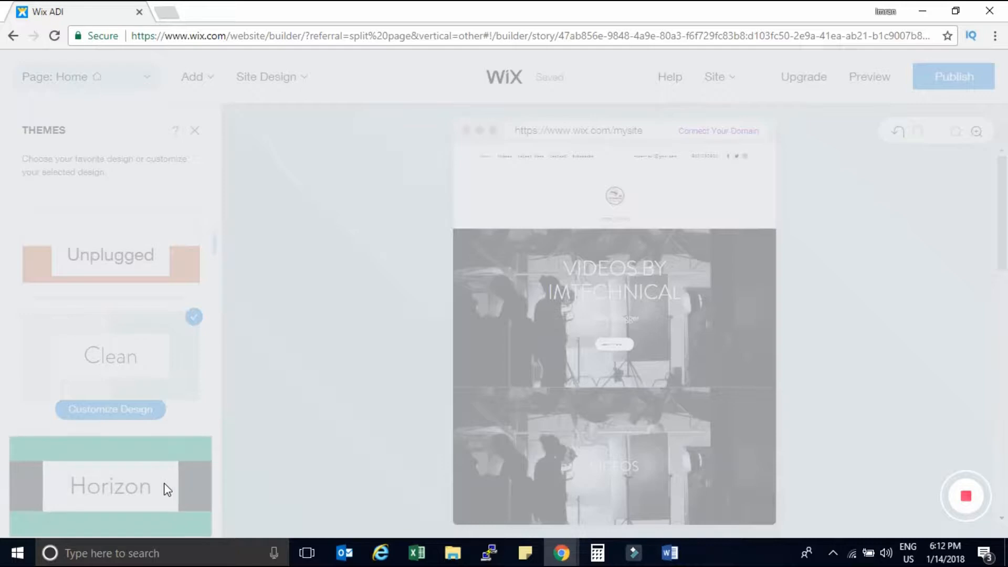
scroll(164, 484, down, 2)
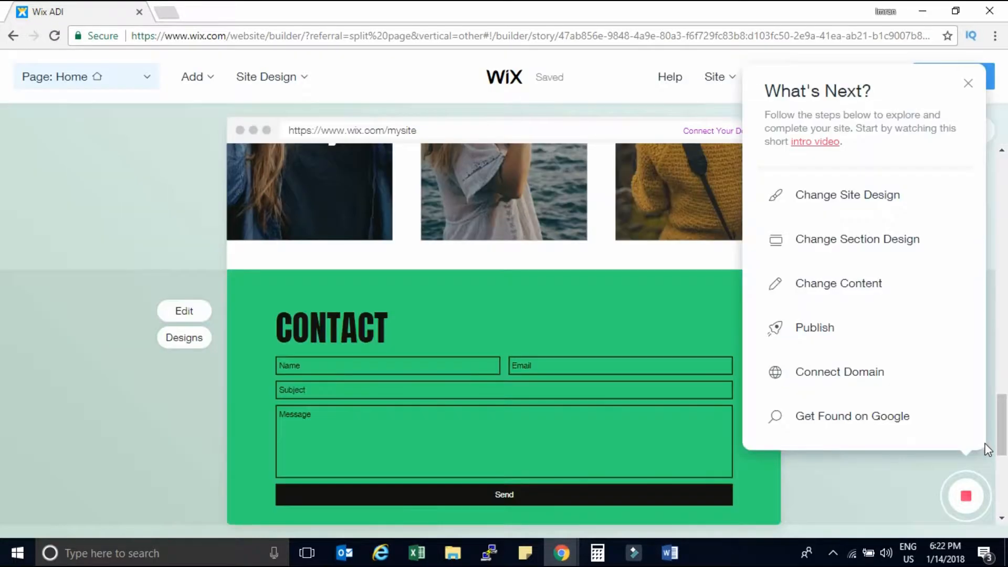
Publish the site on the free imtechnical1.wixsite.com/website domain and select its live address.
click(814, 332)
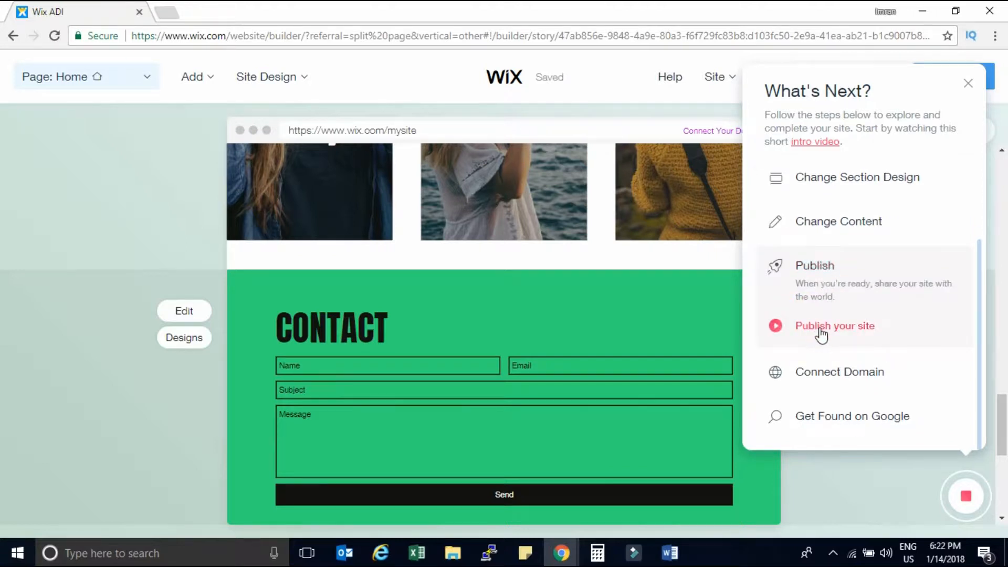
click(821, 329)
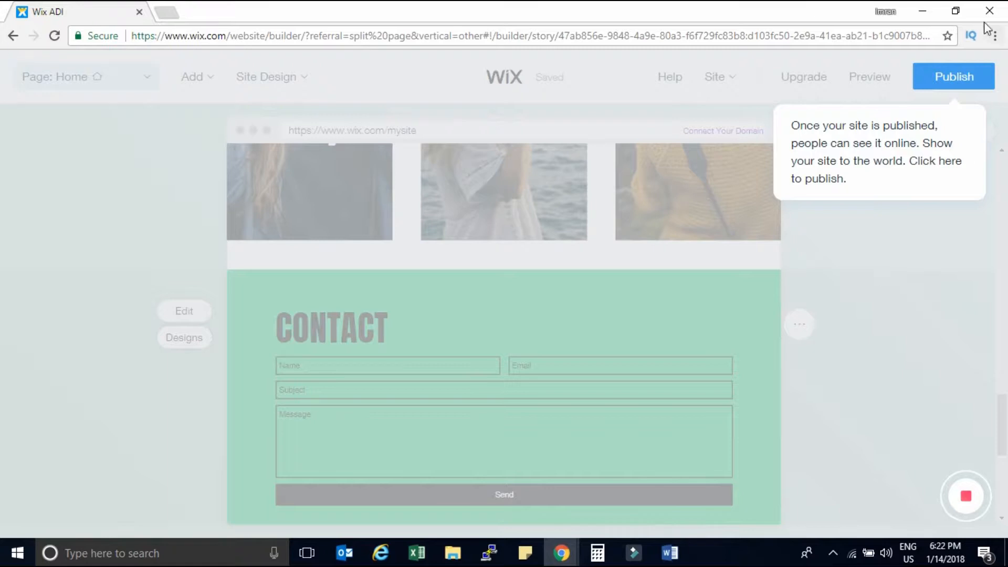
click(954, 79)
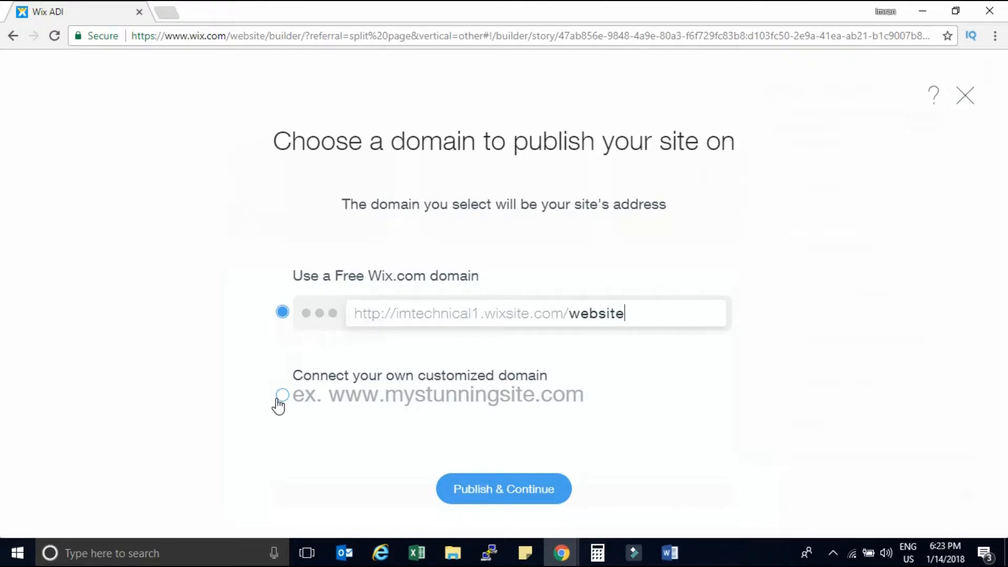
click(502, 487)
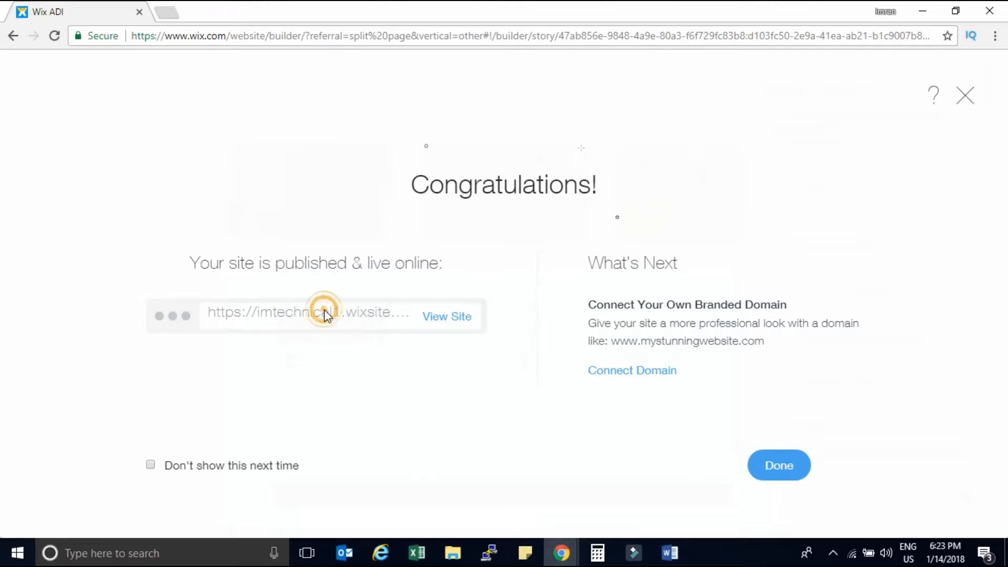
click(784, 473)
drag(471, 131, 318, 135)
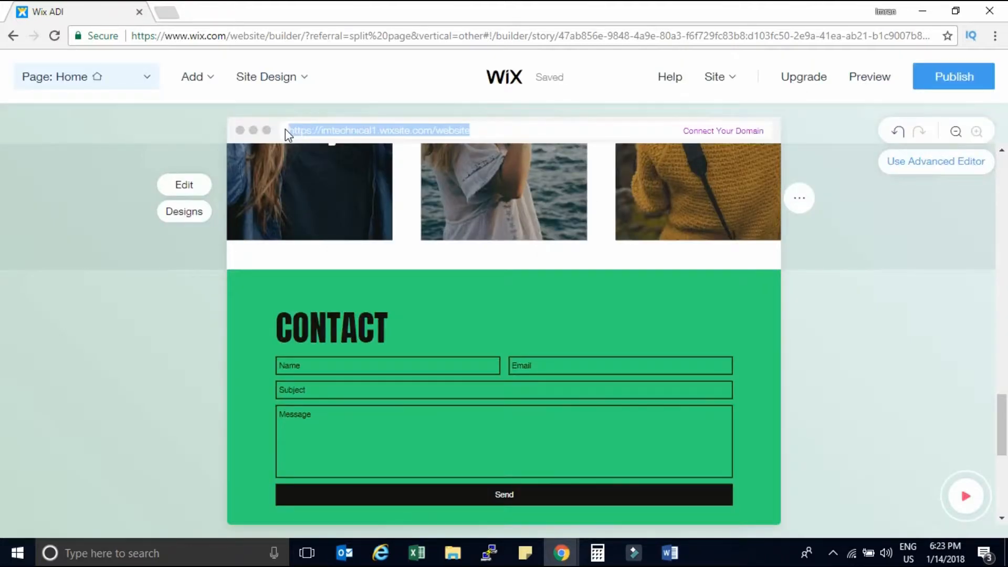
click(167, 12)
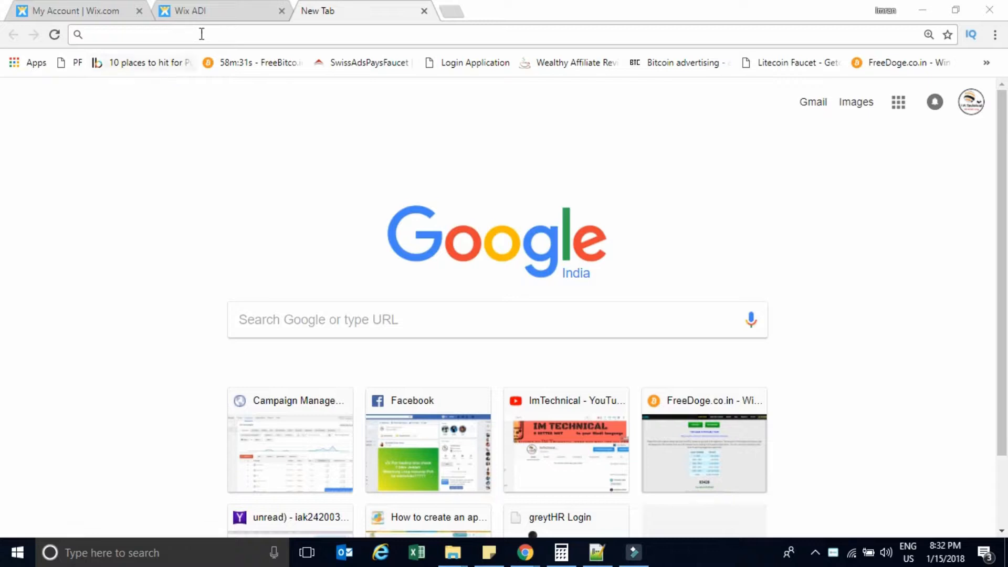
click(201, 34)
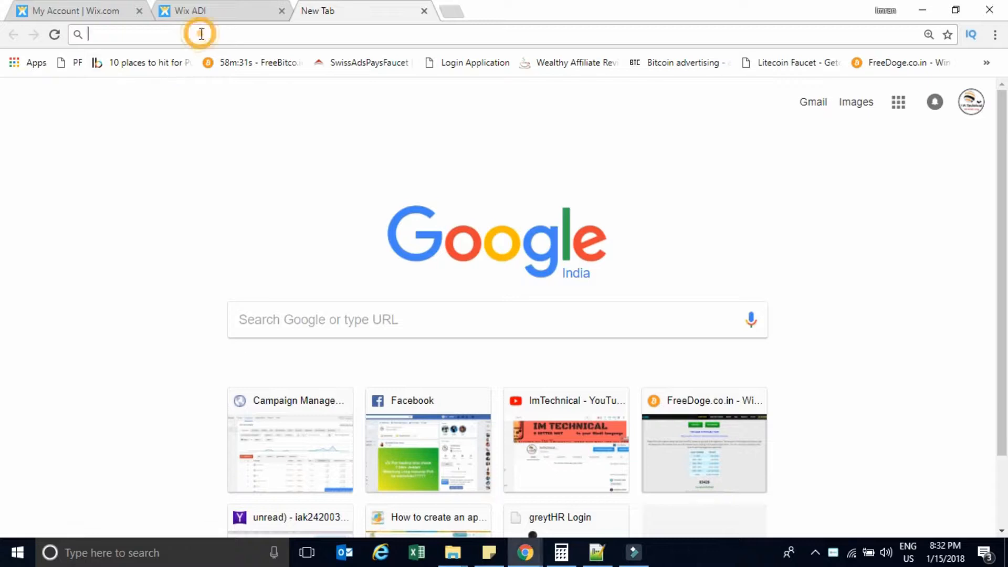
text(https://imtechnical.wixsite.com/website)
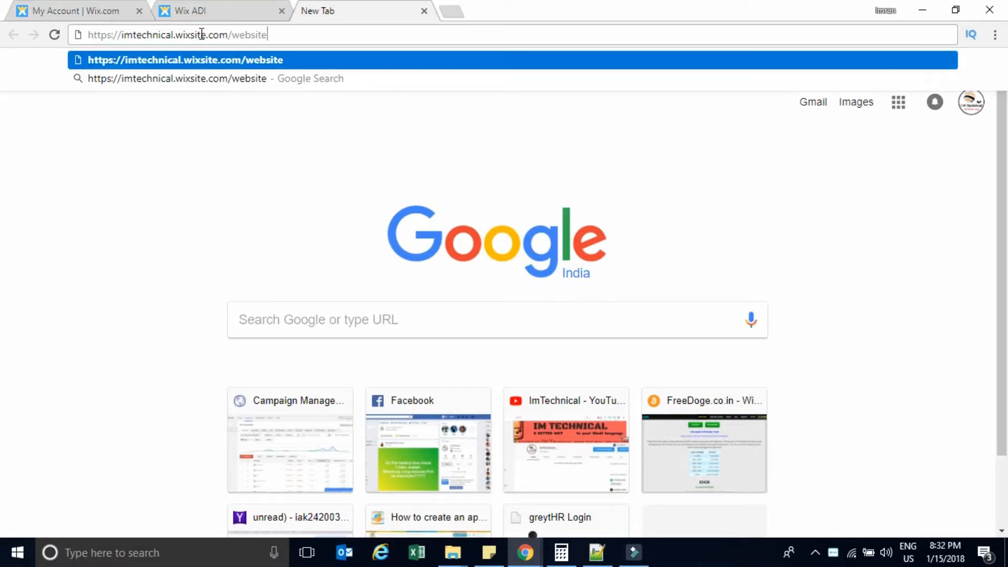
key(Return)
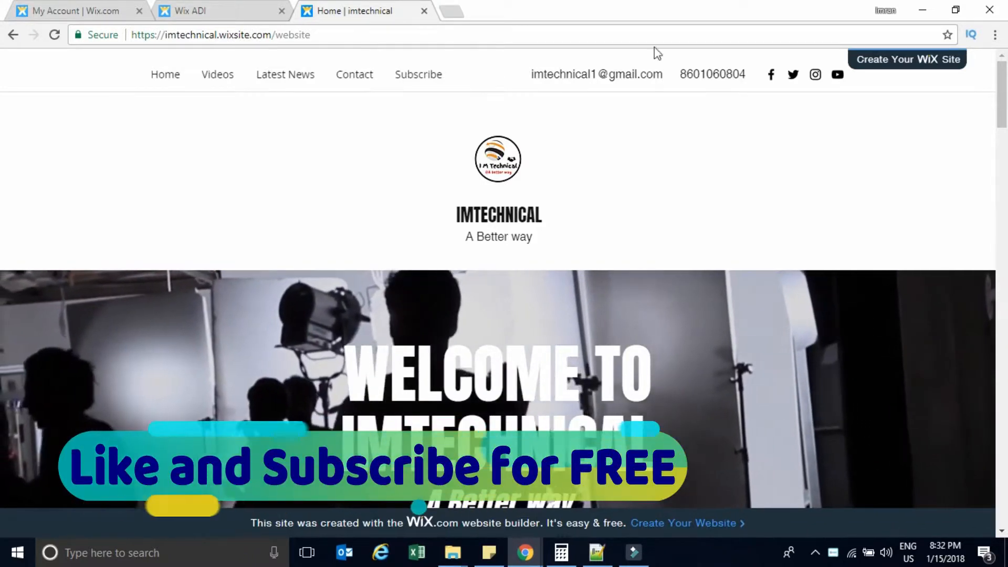
Follow the site's YouTube channel link, look it over, and return to the live site.
drag(1003, 90, 1004, 66)
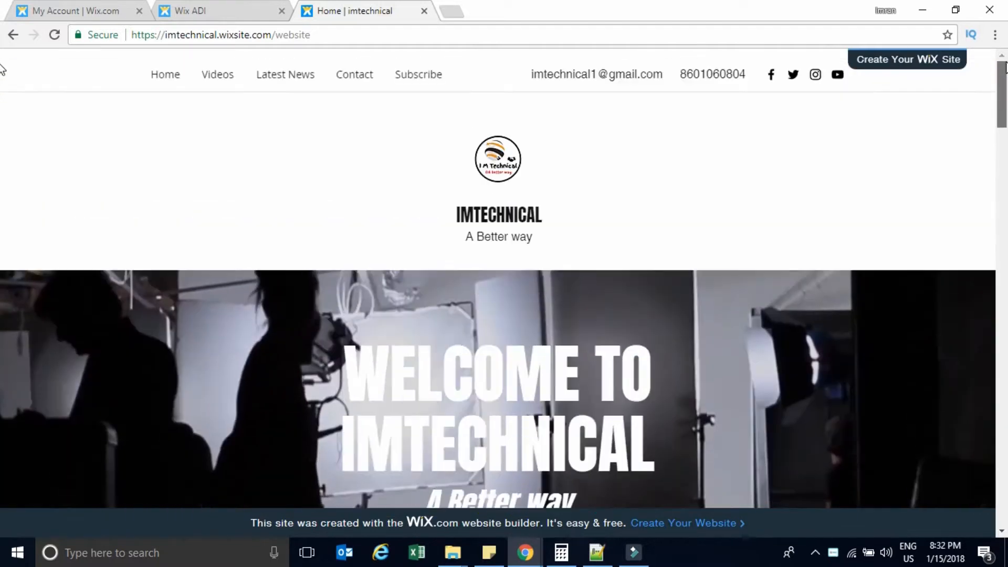
click(838, 76)
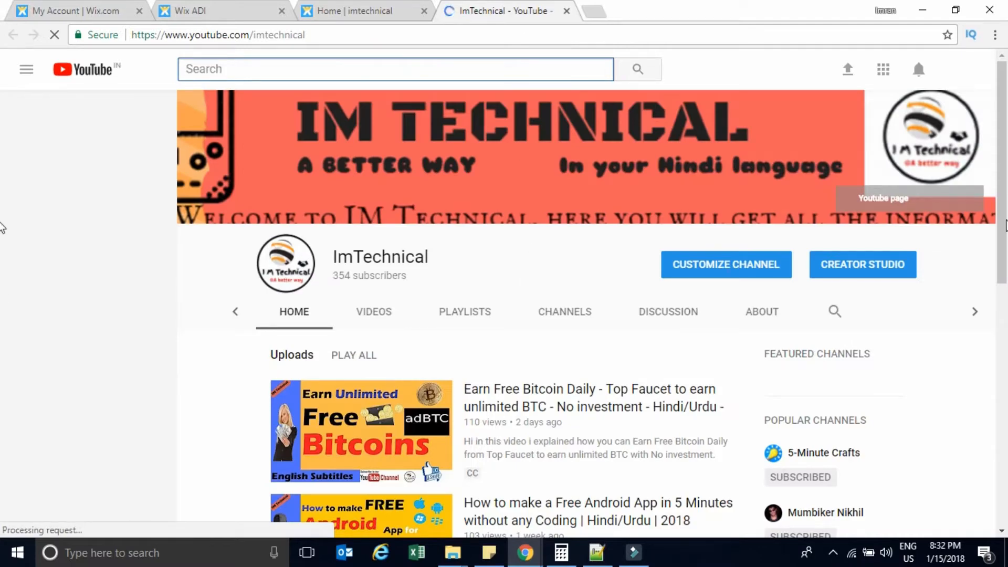
scroll(1, 274, down, 10)
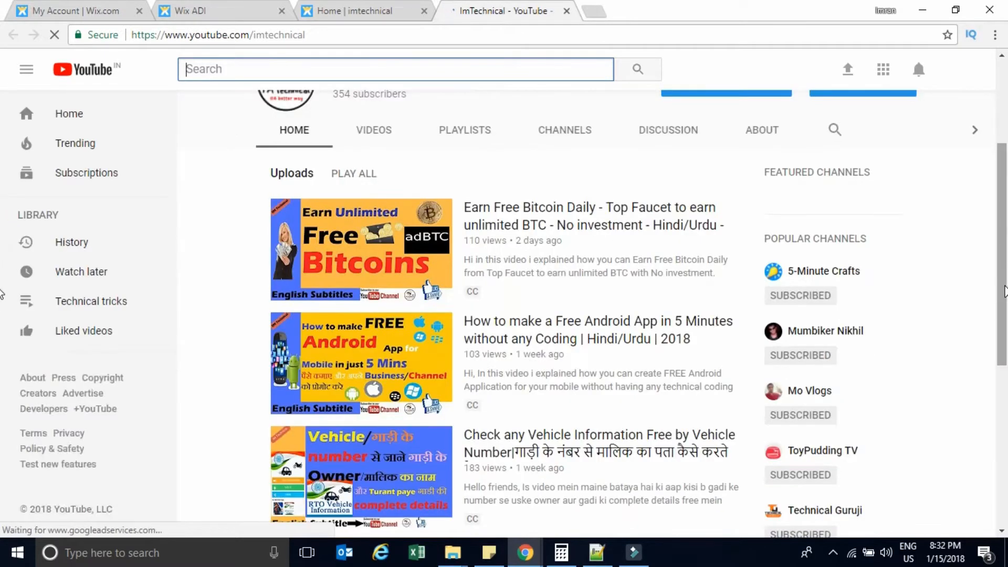
scroll(2, 336, up, 3)
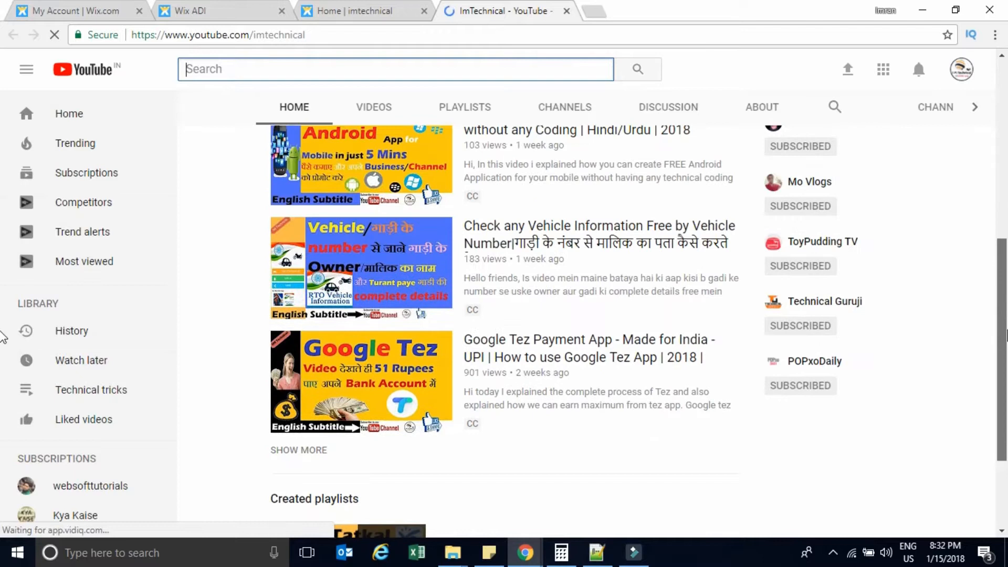
scroll(2, 126, up, 7)
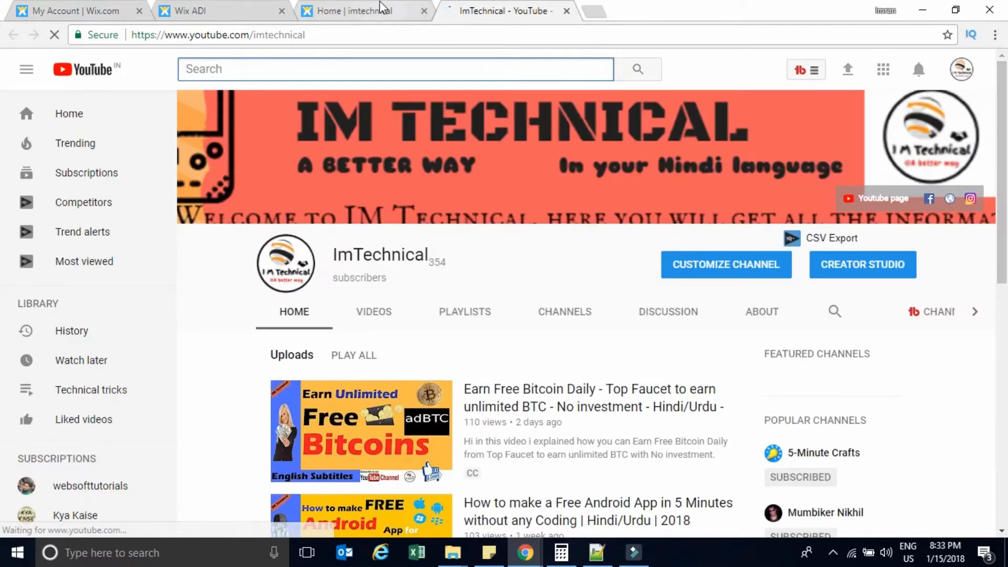
click(378, 15)
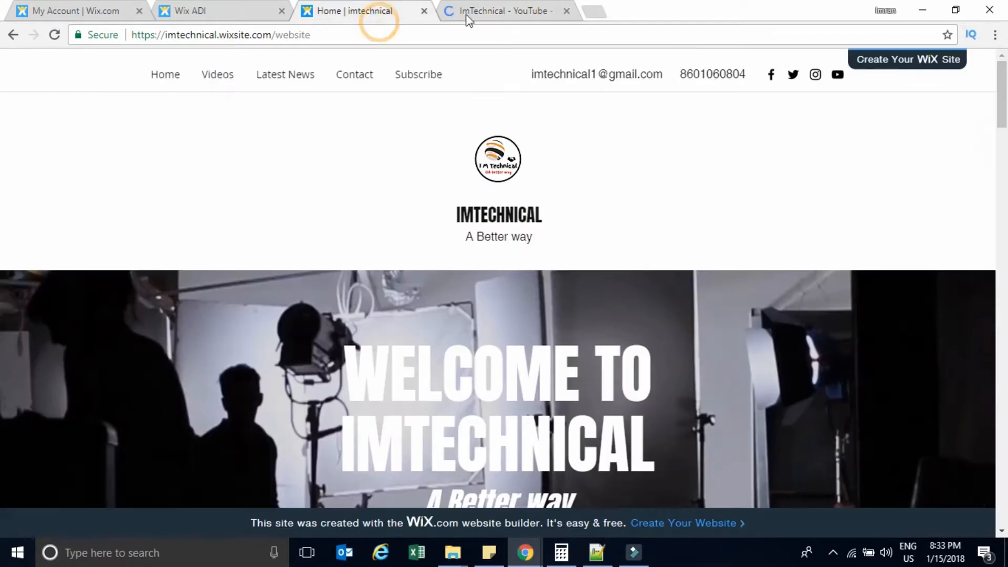
Open the site's Facebook, Twitter and Instagram links, each in its own tab.
click(772, 79)
click(410, 9)
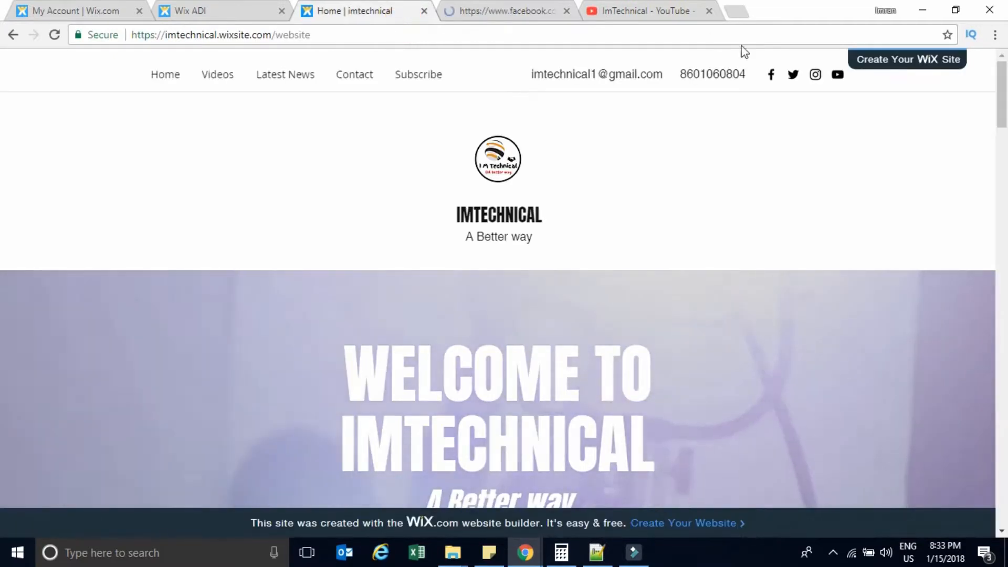
click(794, 77)
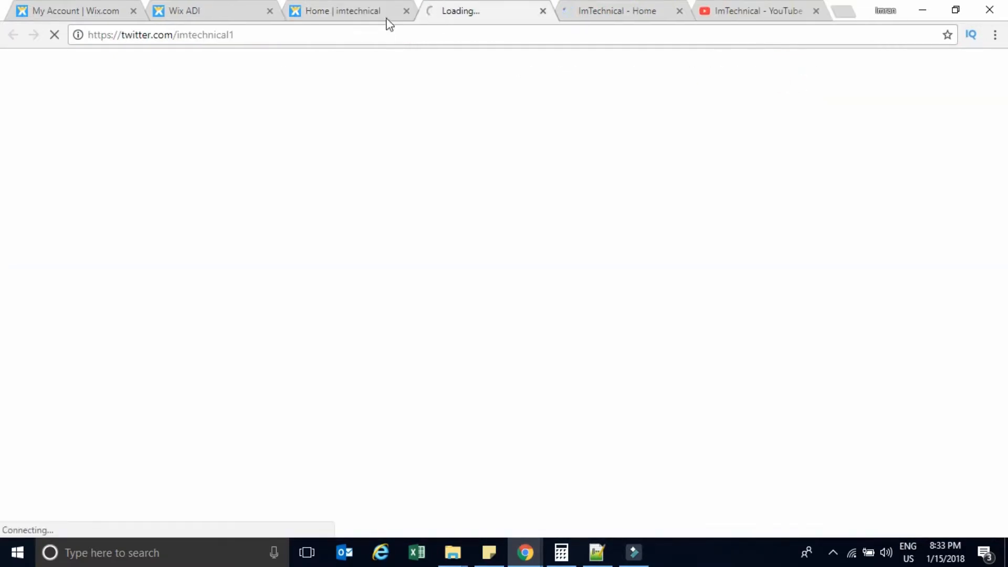
click(387, 17)
click(815, 74)
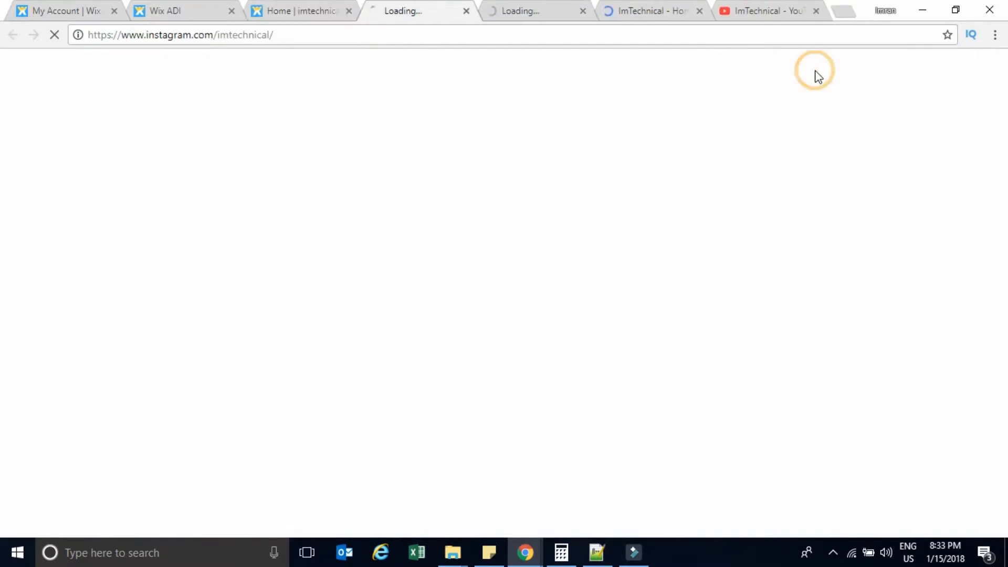
Review the ImTechnical Facebook, Instagram and Twitter profile tabs, then return to the Home | imtechnical tab.
click(631, 12)
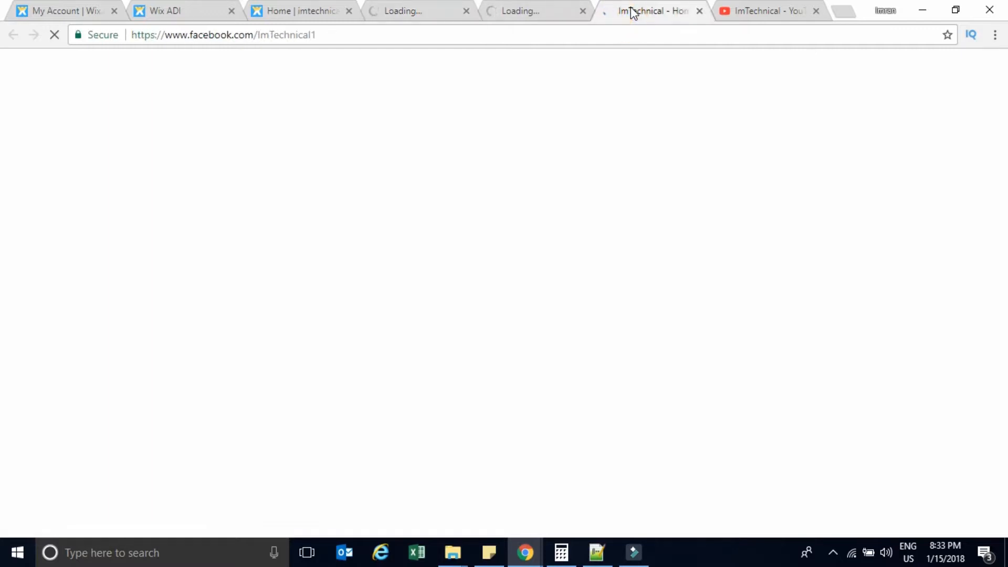
click(434, 11)
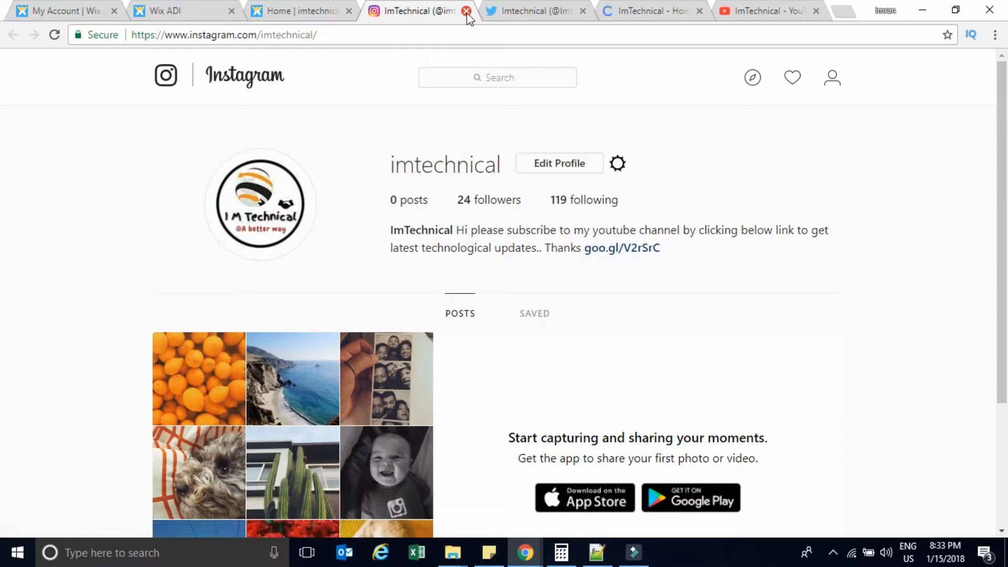
click(547, 14)
click(648, 11)
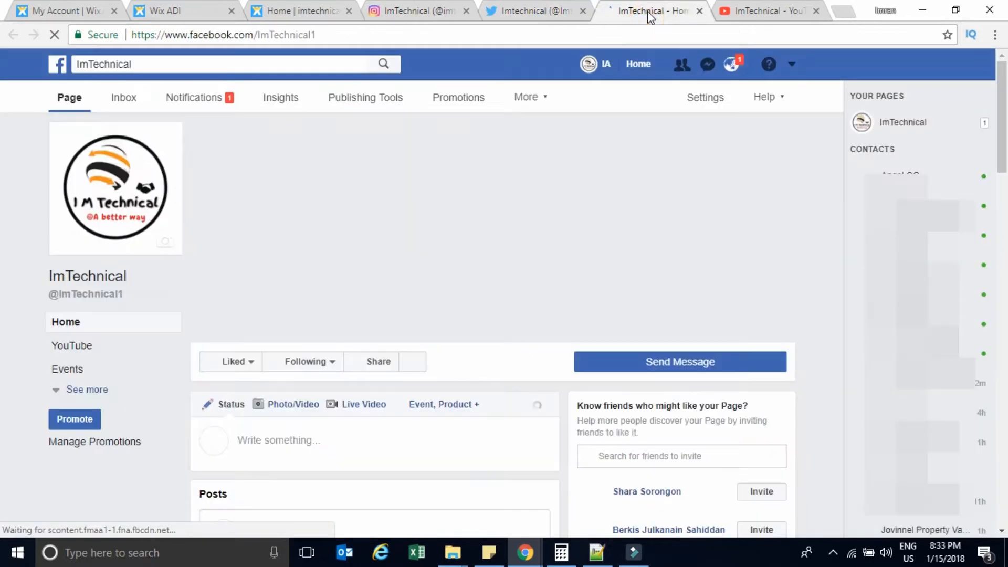
click(541, 12)
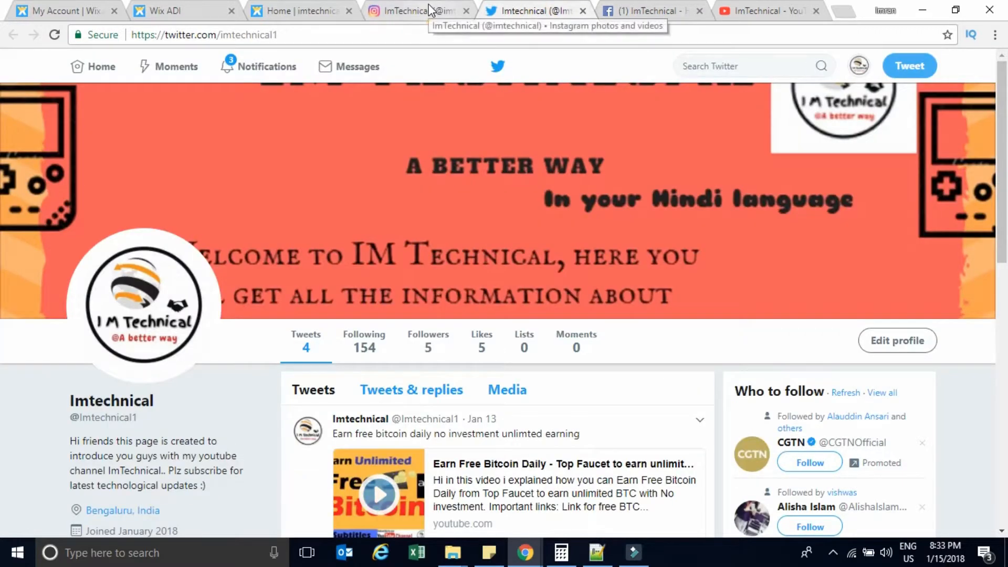
click(430, 10)
click(300, 10)
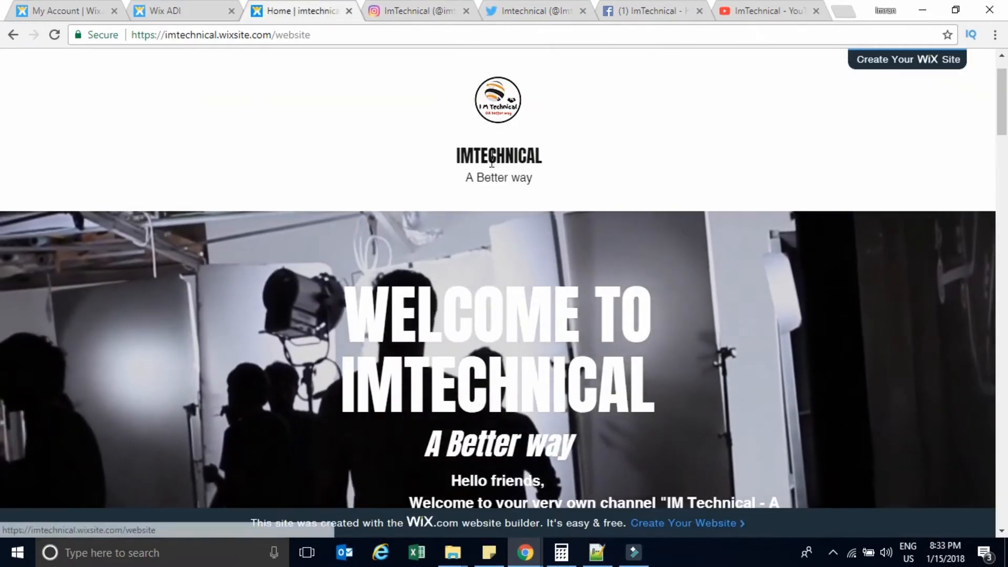
Scroll the live site past the welcome text, videos section and photo cards to the Contact form.
scroll(491, 200, down, 1)
scroll(491, 197, down, 6)
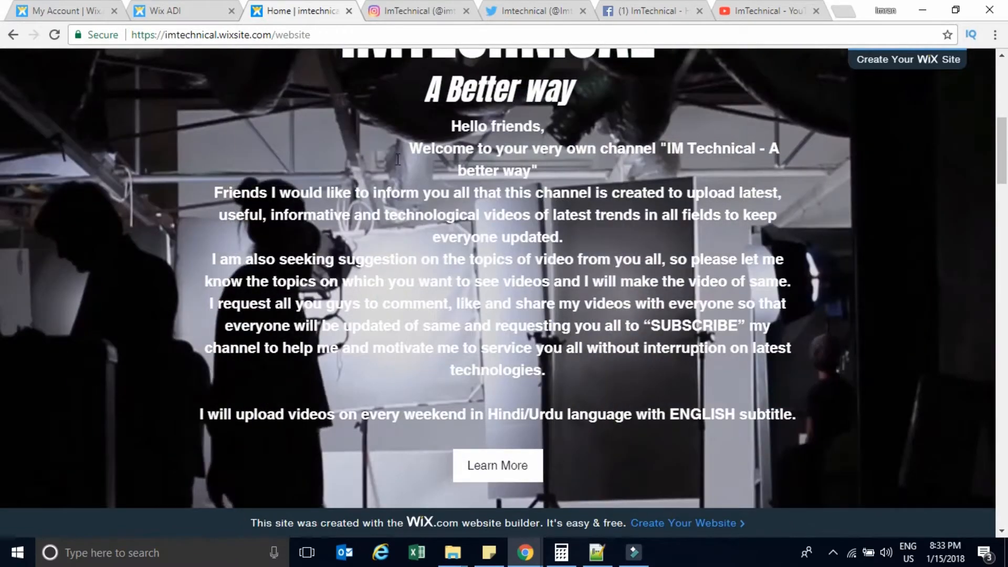
scroll(494, 247, down, 1)
scroll(493, 247, down, 10)
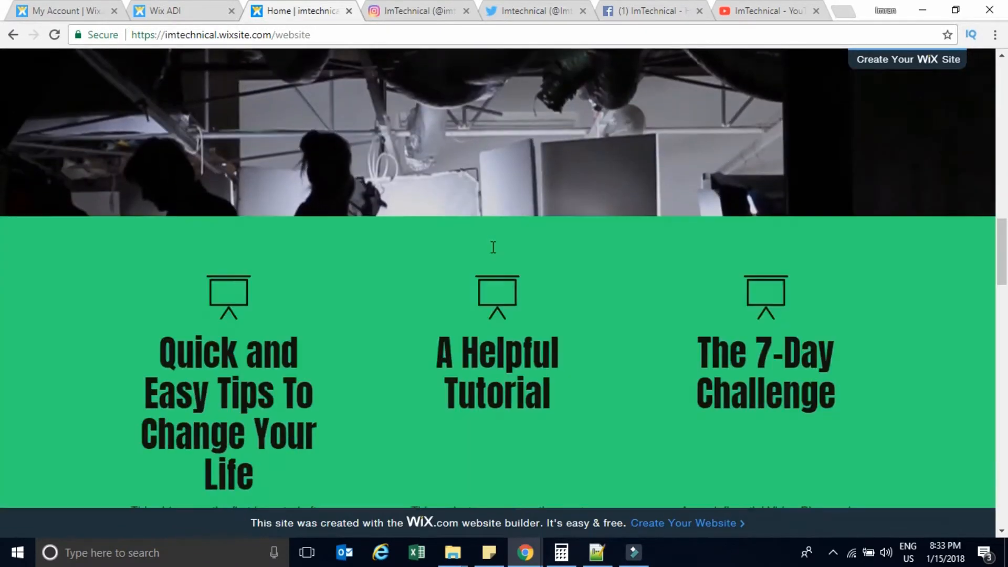
scroll(494, 249, up, 8)
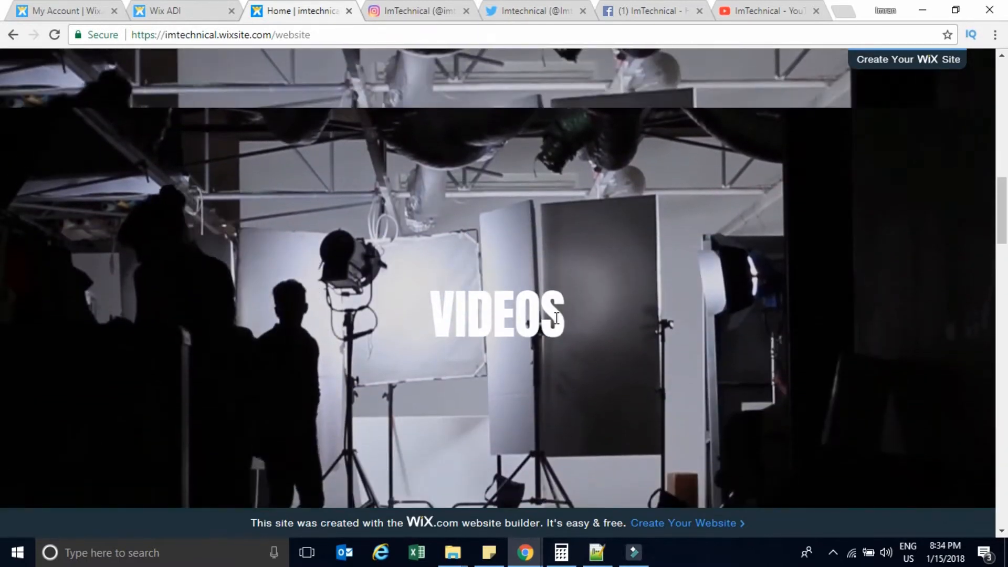
scroll(557, 318, down, 1)
scroll(557, 318, down, 6)
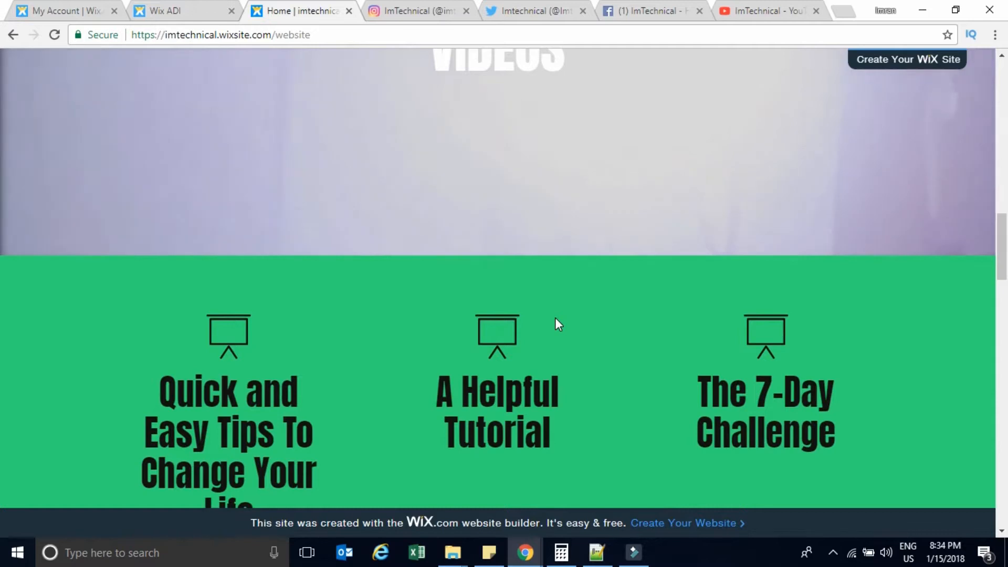
scroll(556, 317, down, 10)
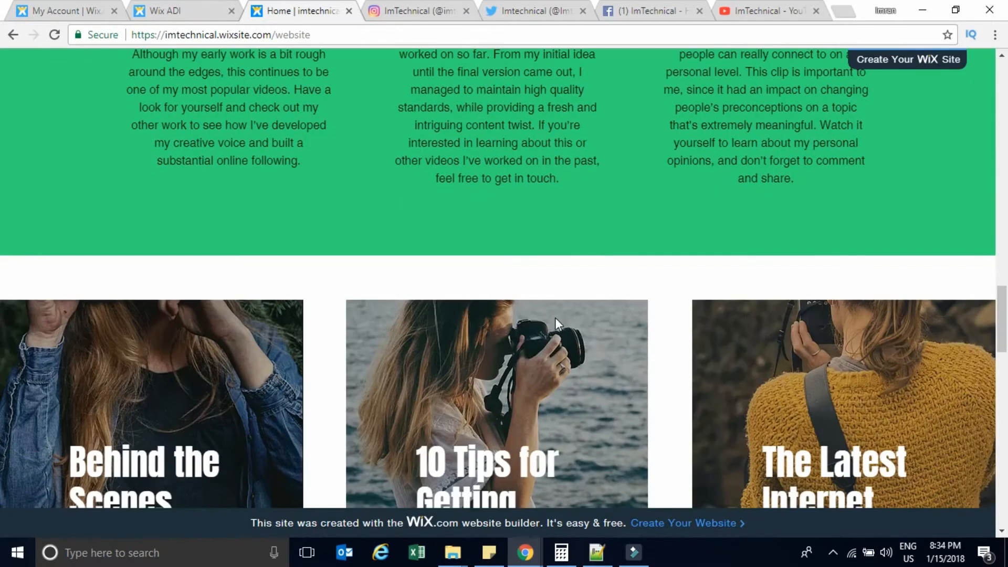
scroll(556, 318, down, 10)
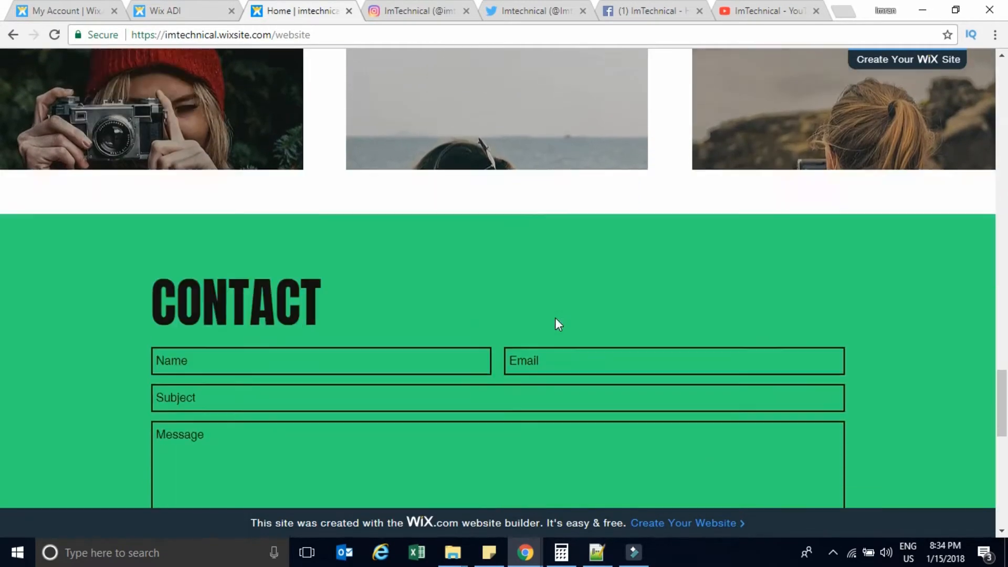
scroll(556, 317, up, 1)
scroll(557, 318, up, 5)
scroll(557, 318, down, 3)
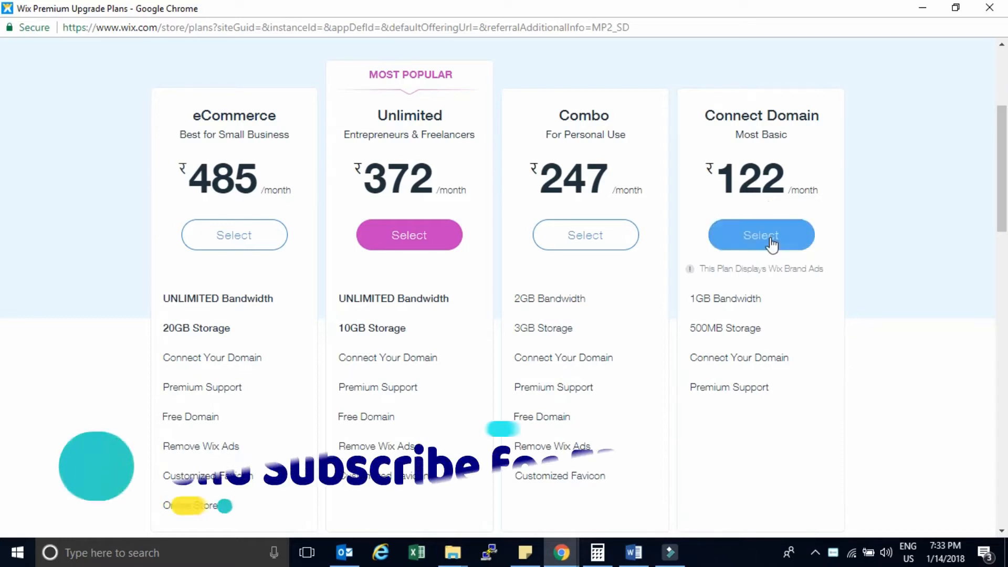
mouse_move(741, 330)
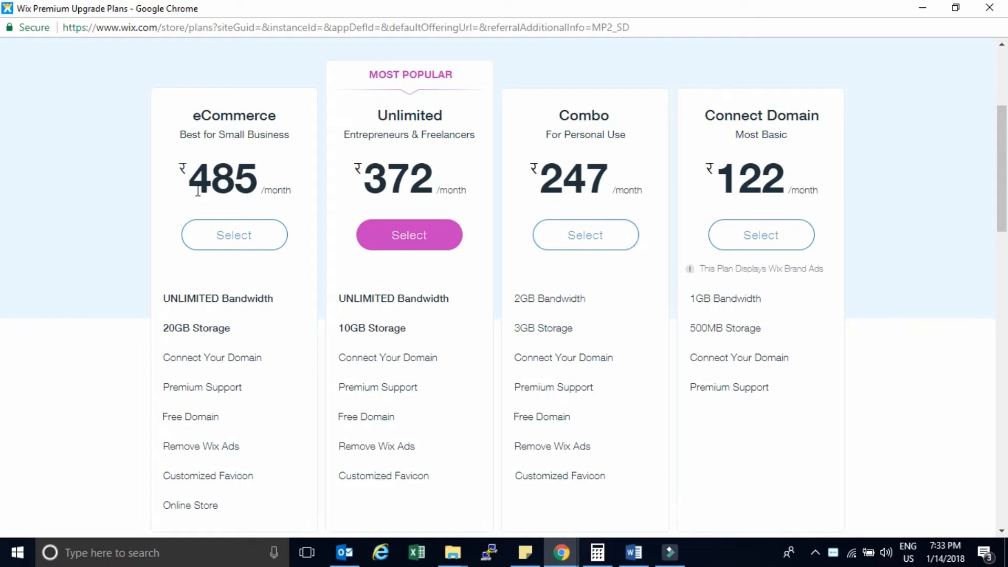
mouse_move(324, 488)
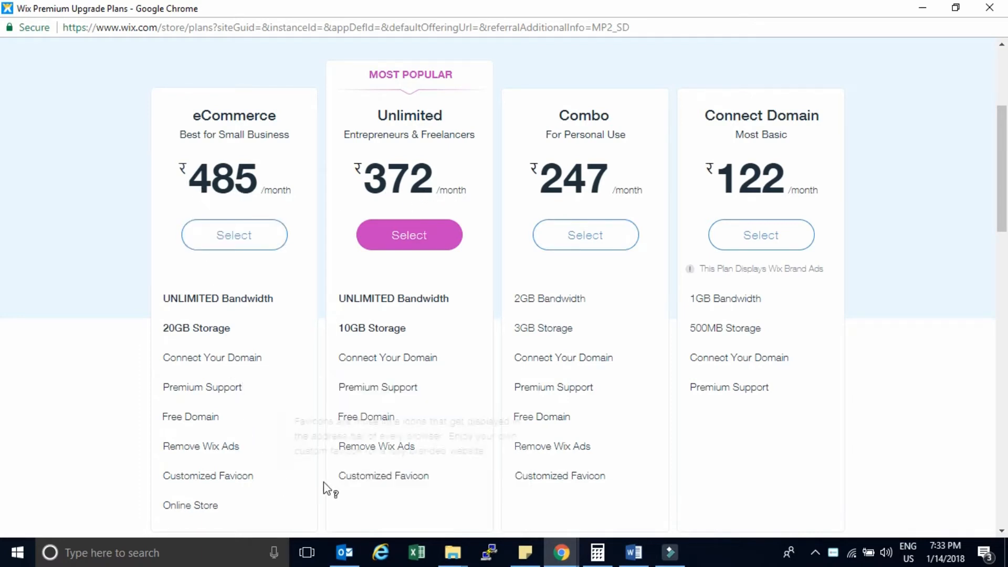
drag(1003, 210, 1005, 320)
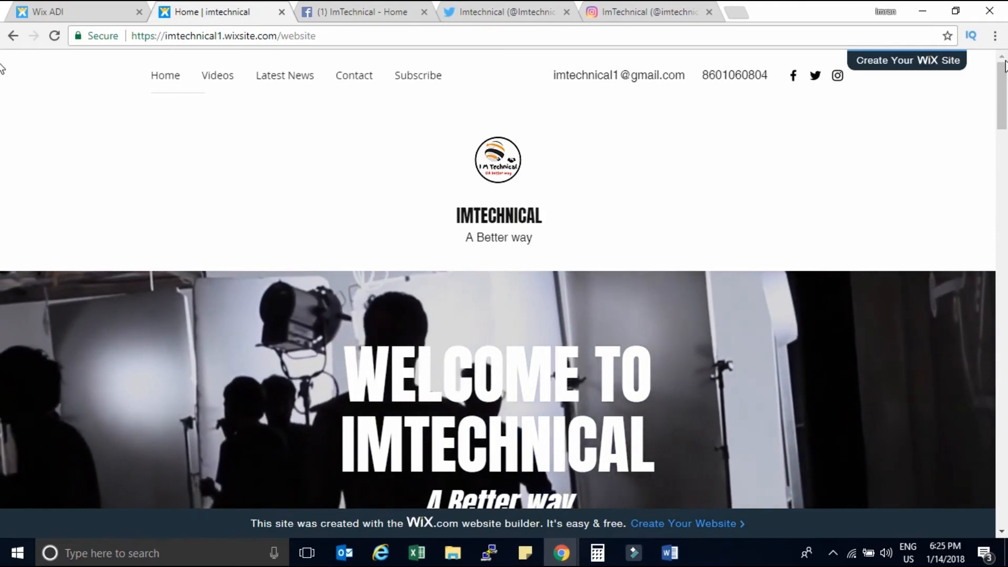
Scroll the live home page down and back up to the 'WELCOME TO IMTECHNICAL' header.
scroll(3, 84, down, 1)
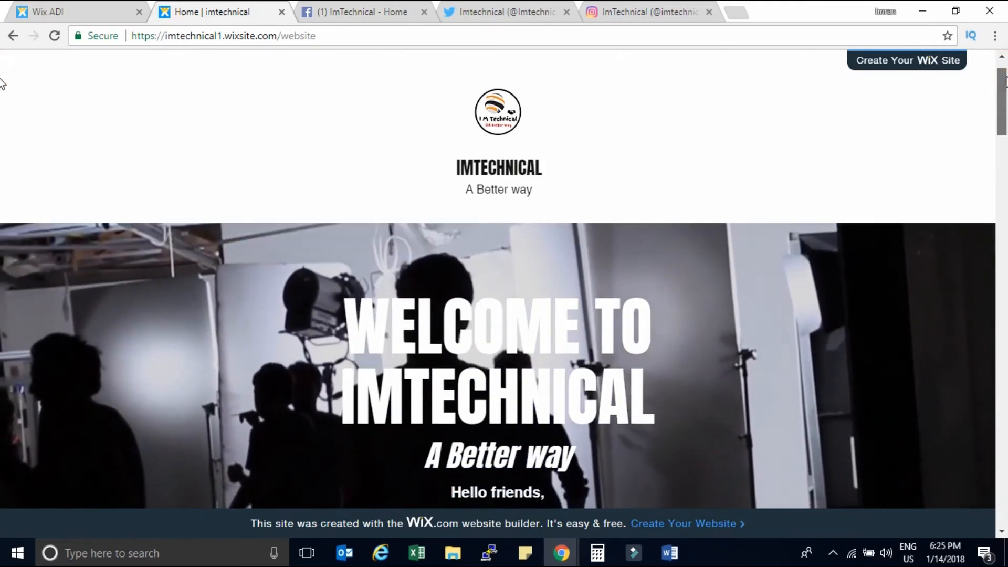
scroll(3, 89, down, 4)
scroll(3, 63, up, 5)
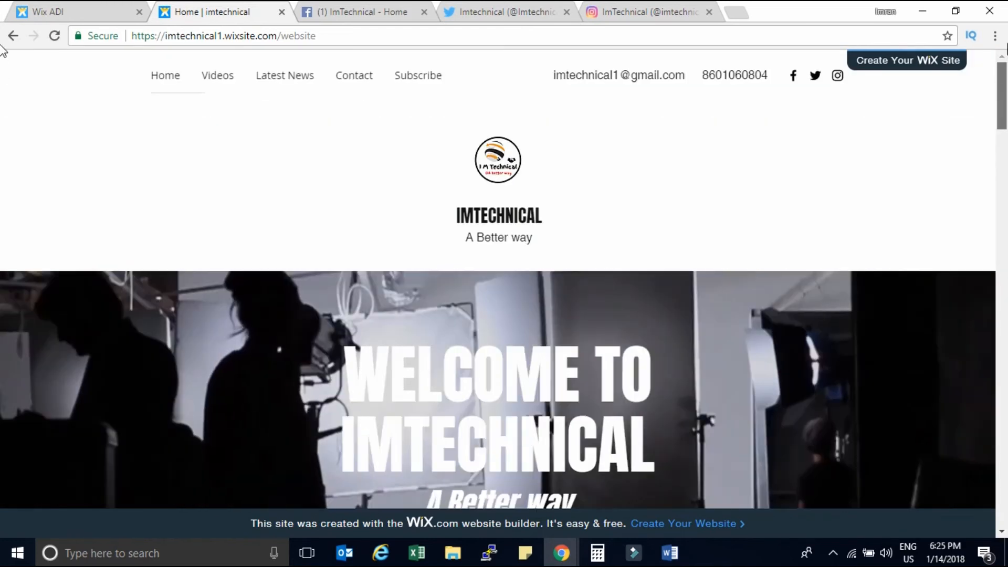